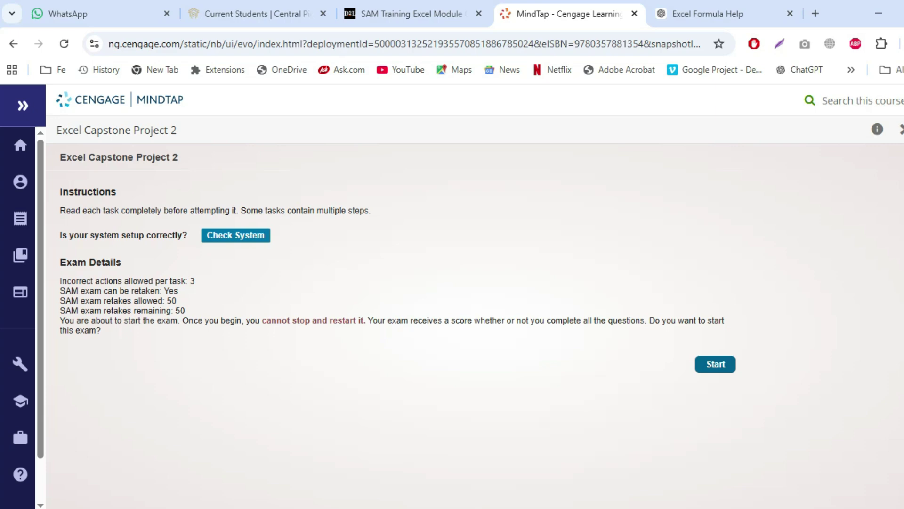
# Start the Excel Capstone Project 2 exam and maximize the exam window.
pyautogui.click(716, 364)
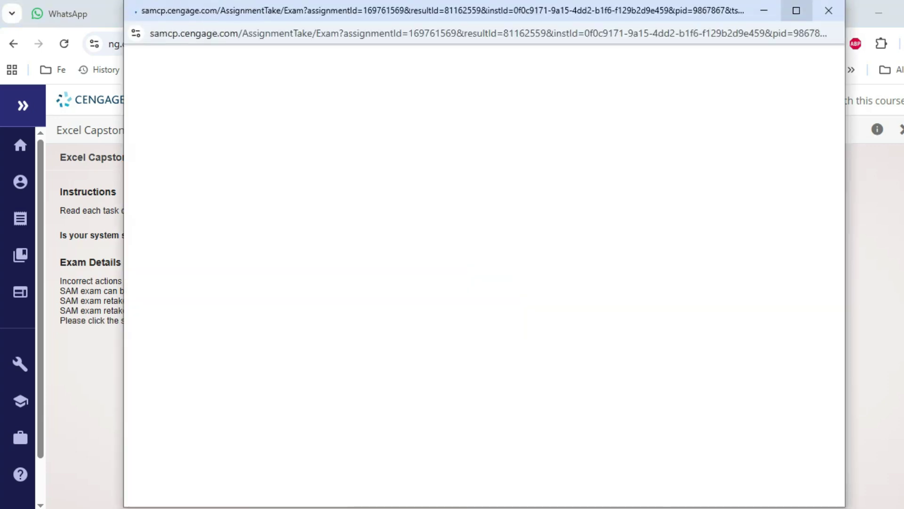
pyautogui.click(797, 11)
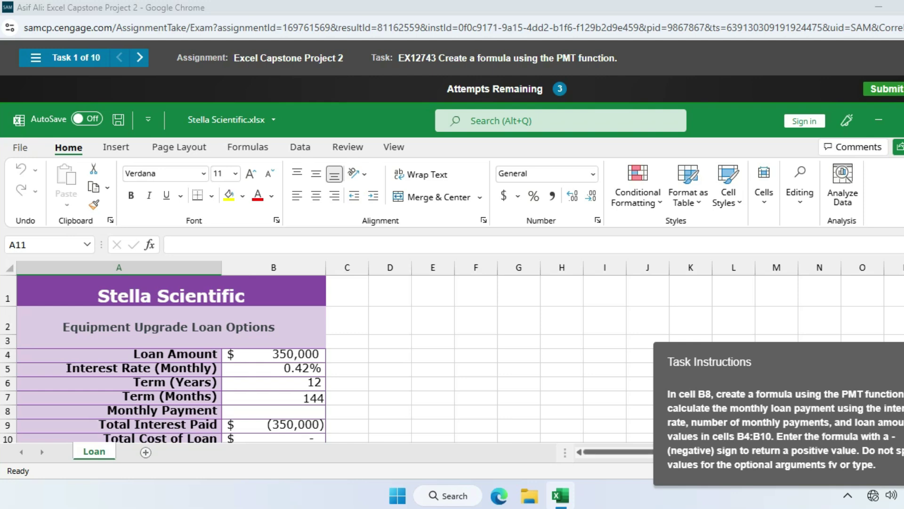
pyautogui.scroll(-1, 335, 359)
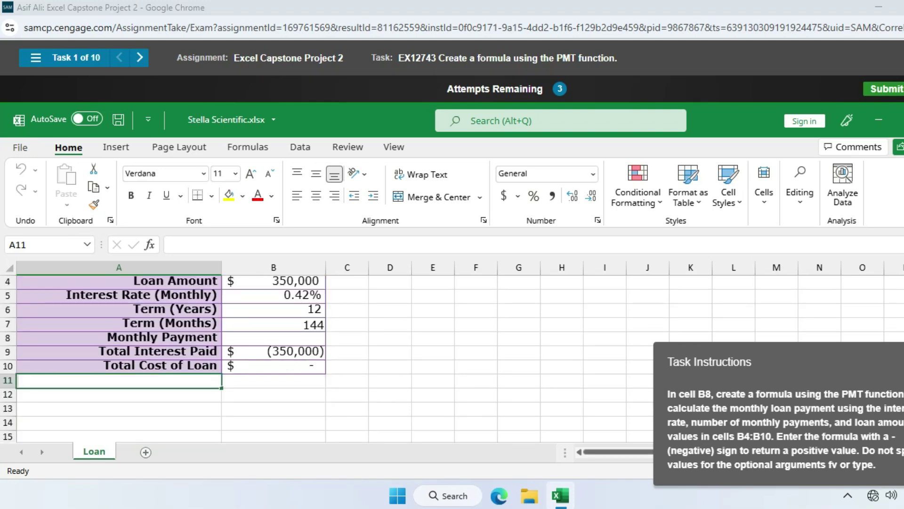
pyautogui.click(273, 338)
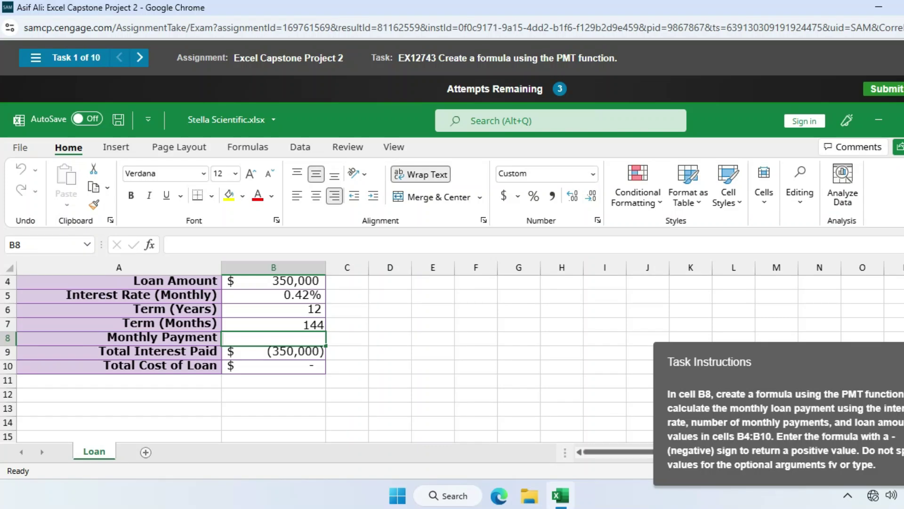
pyautogui.write('=')
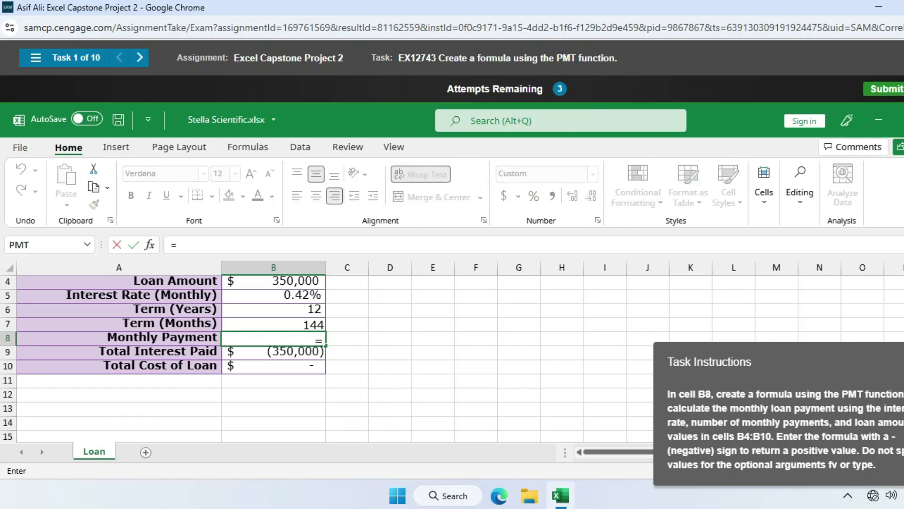
pyautogui.write('pmt')
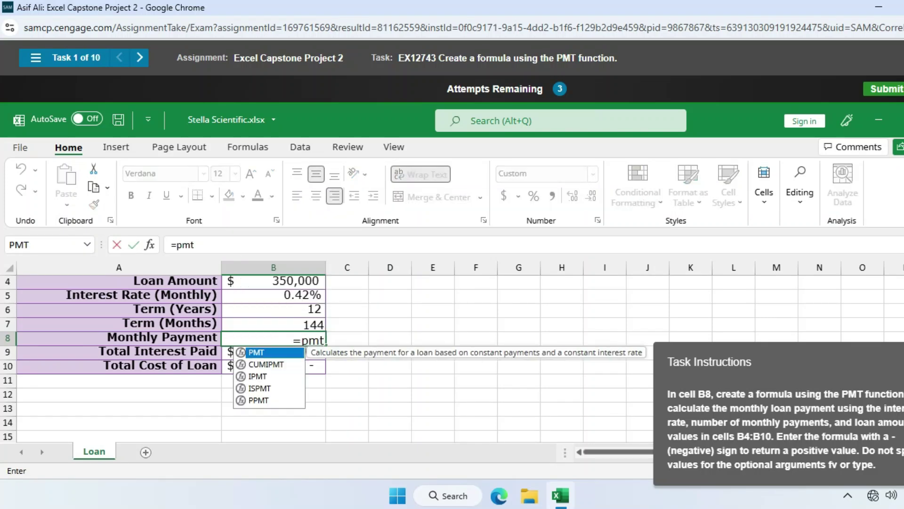
pyautogui.press('Tab')
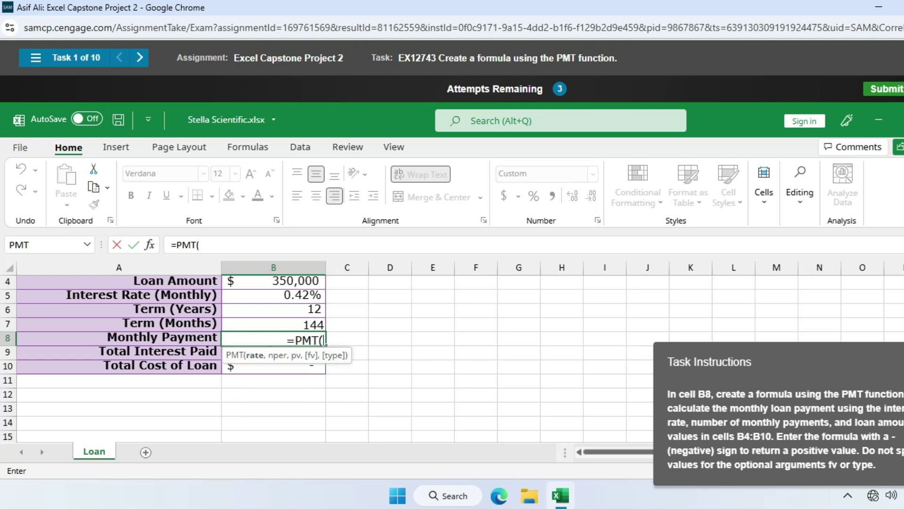
pyautogui.hotkey('ctrl', 'a')
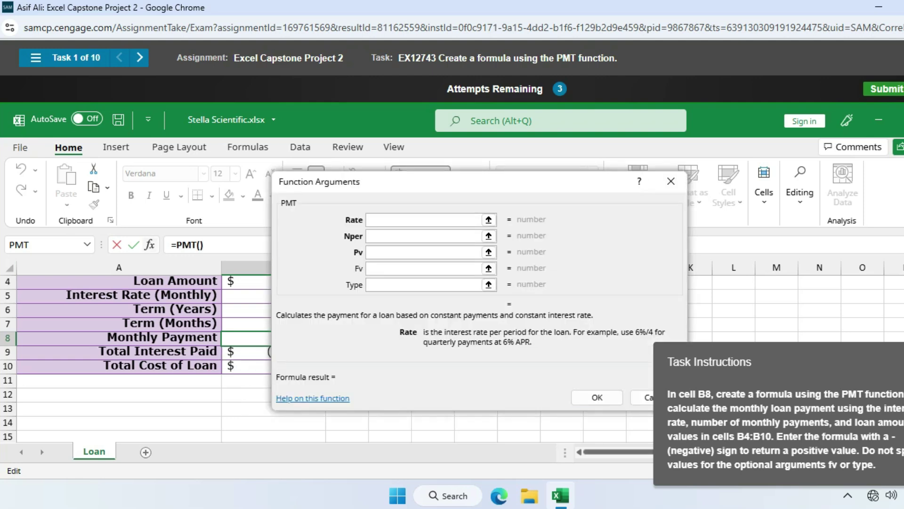
pyautogui.moveTo(453, 181); pyautogui.dragTo(613, 180)
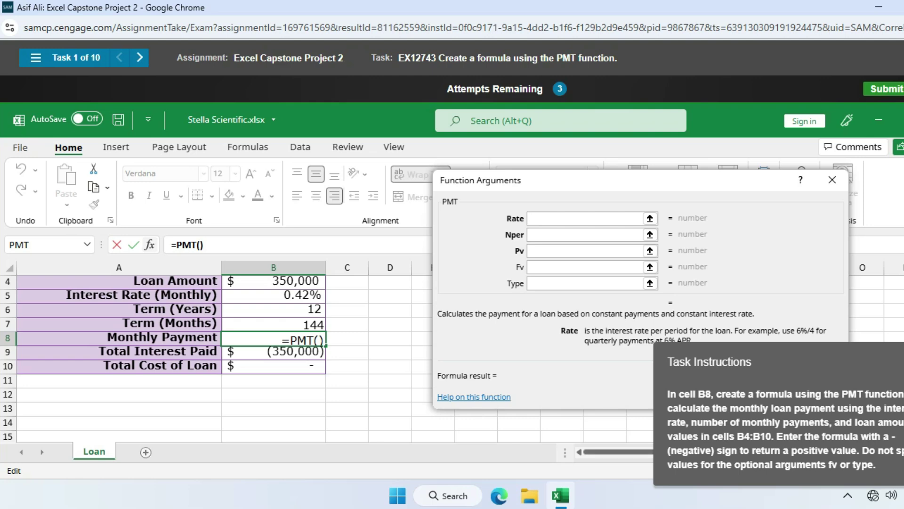
pyautogui.click(273, 295)
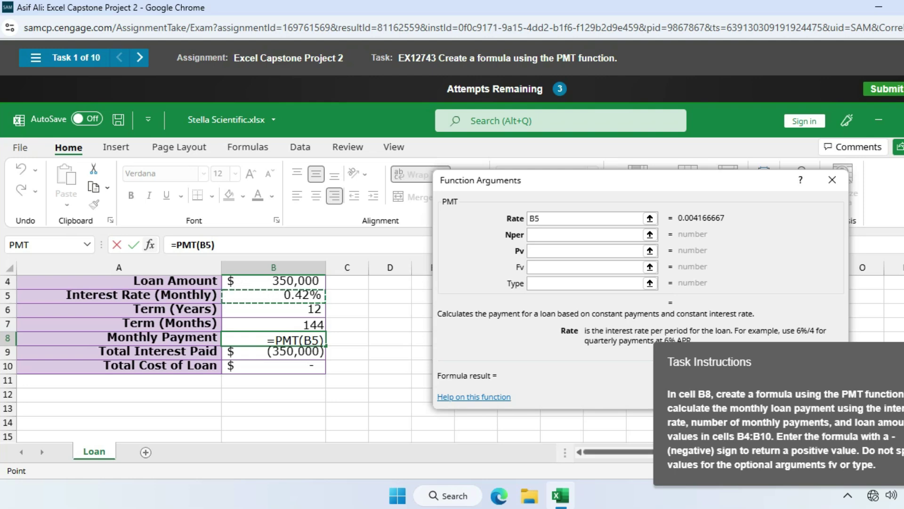
pyautogui.click(584, 235)
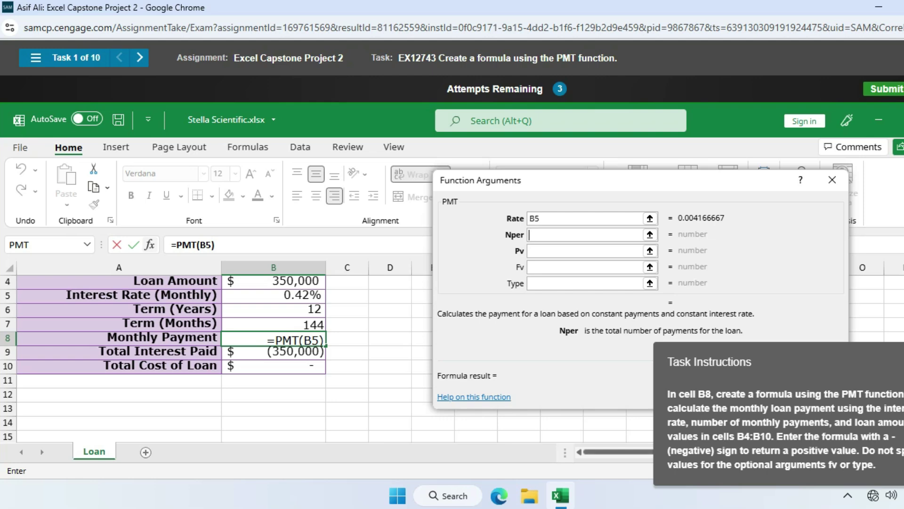
pyautogui.click(273, 280)
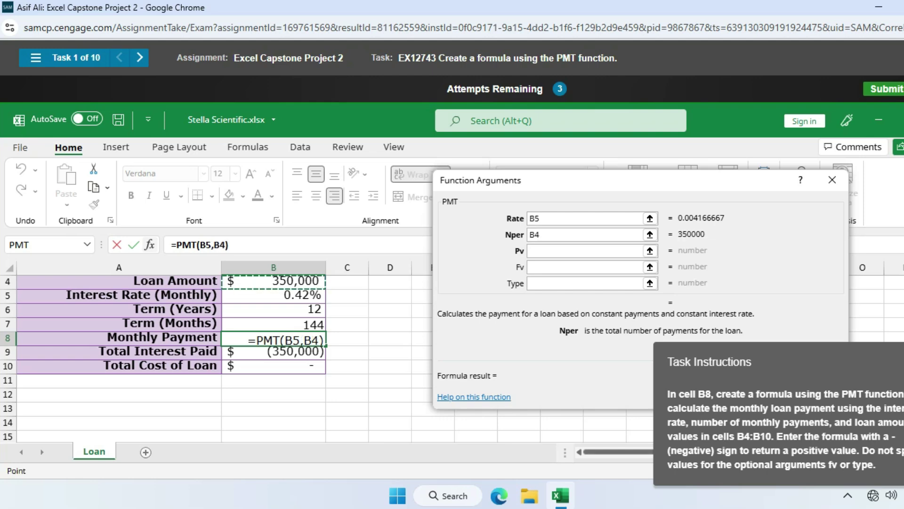
pyautogui.click(584, 250)
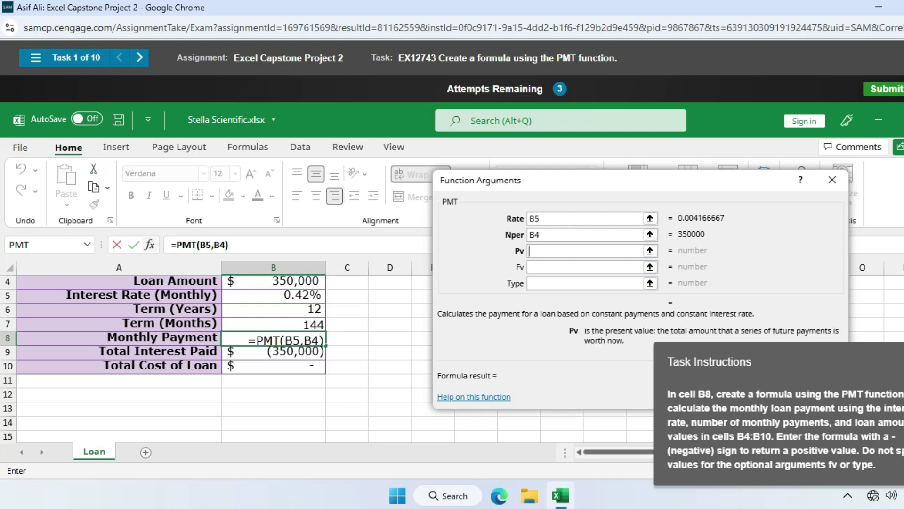
pyautogui.scroll(1, 165, 358)
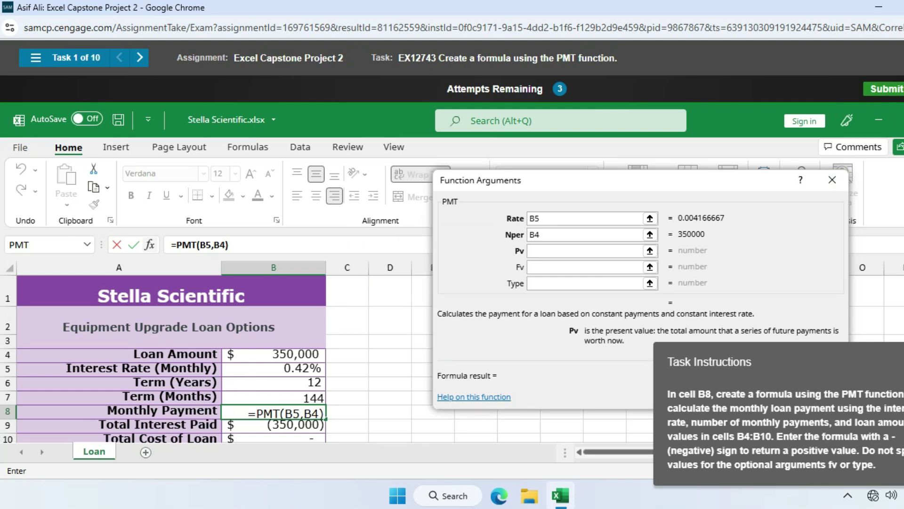
pyautogui.press('Escape')
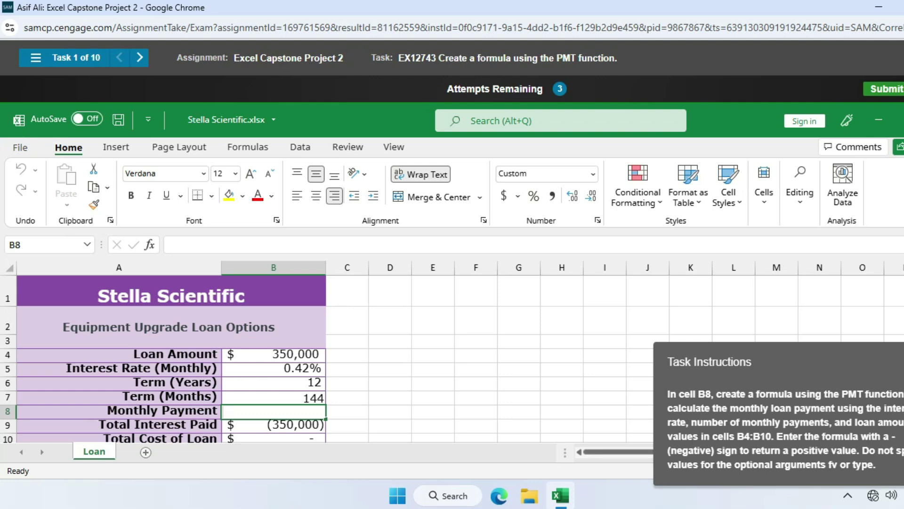
# Build a PMT function in cell B8 with B5 as Rate, B7 as Nper and B4 as Pv.
pyautogui.write('=')
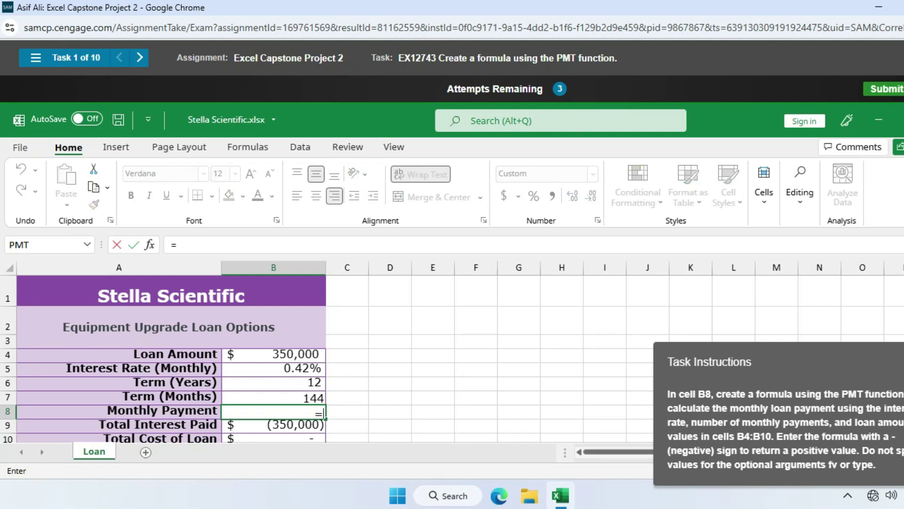
pyautogui.write('pmt')
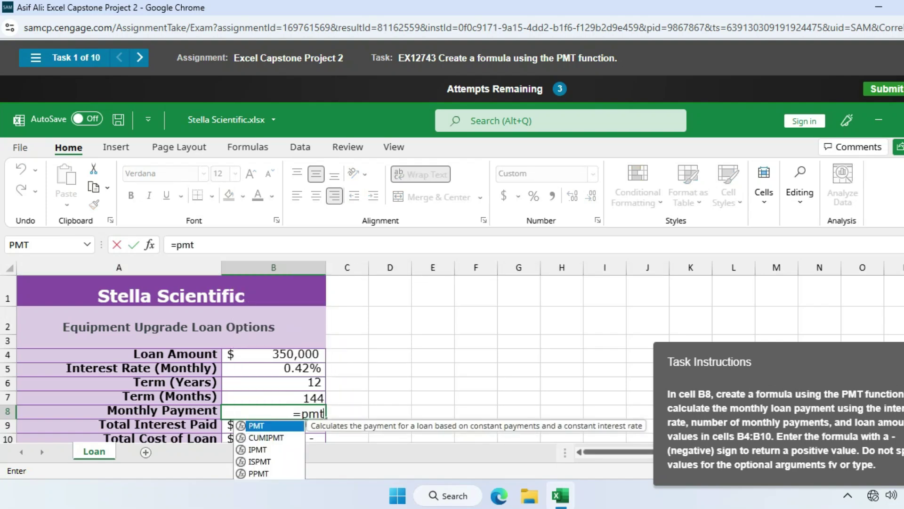
pyautogui.press('Tab')
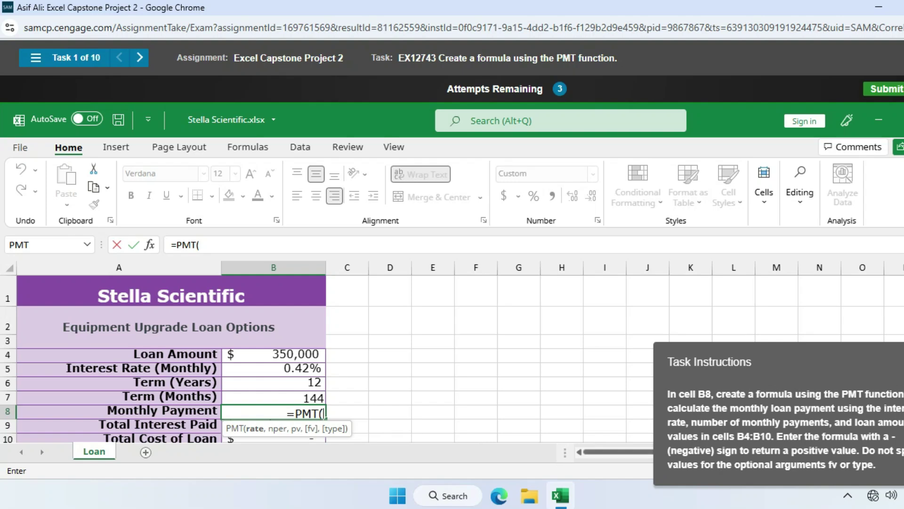
pyautogui.click(150, 244)
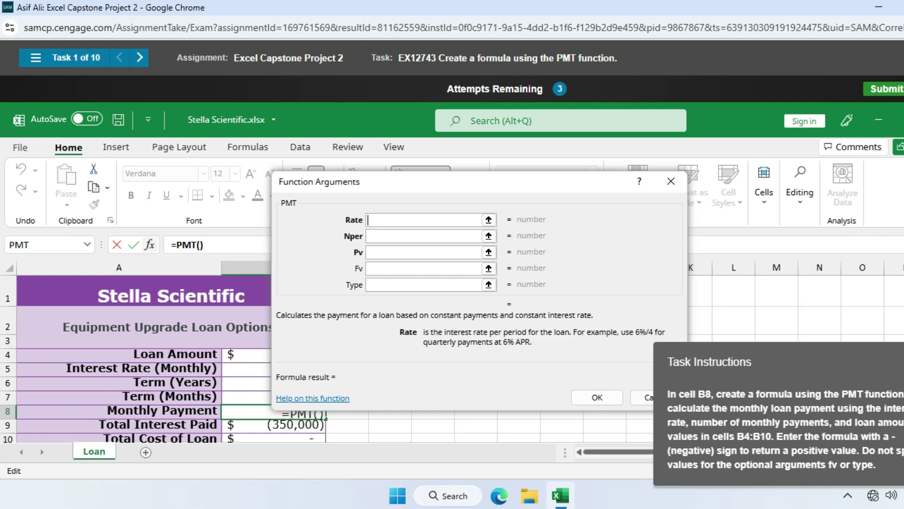
pyautogui.moveTo(423, 182); pyautogui.dragTo(573, 178)
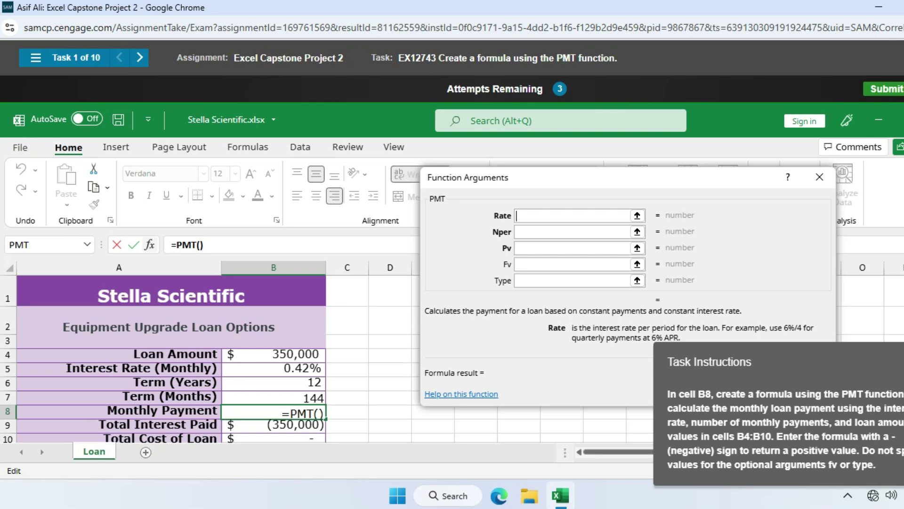
pyautogui.write('B5')
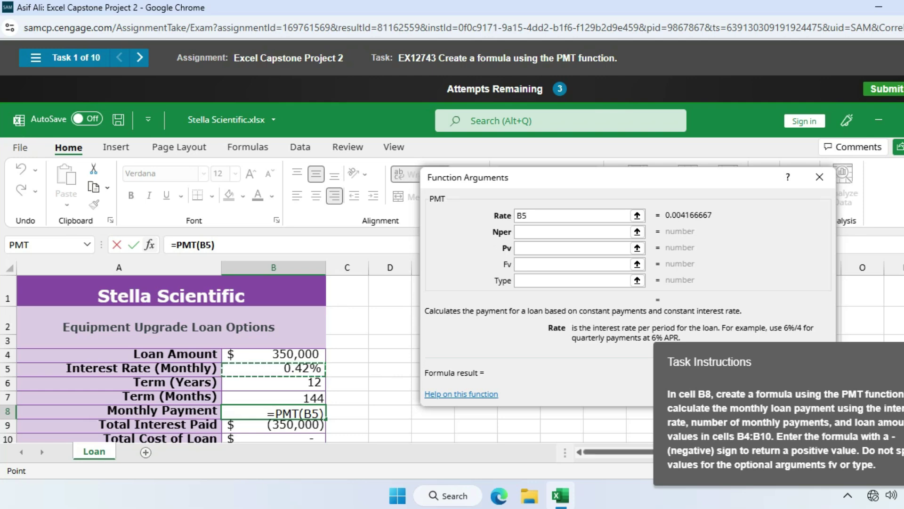
pyautogui.click(572, 231)
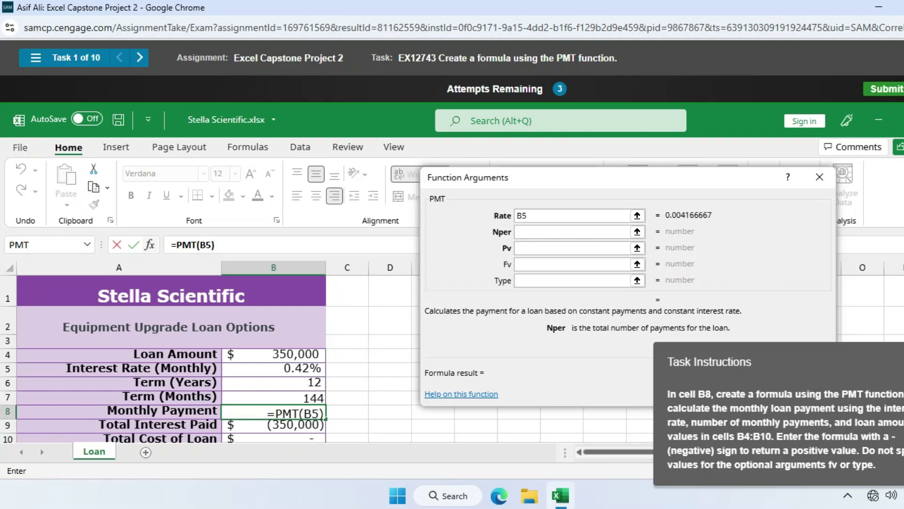
pyautogui.click(273, 397)
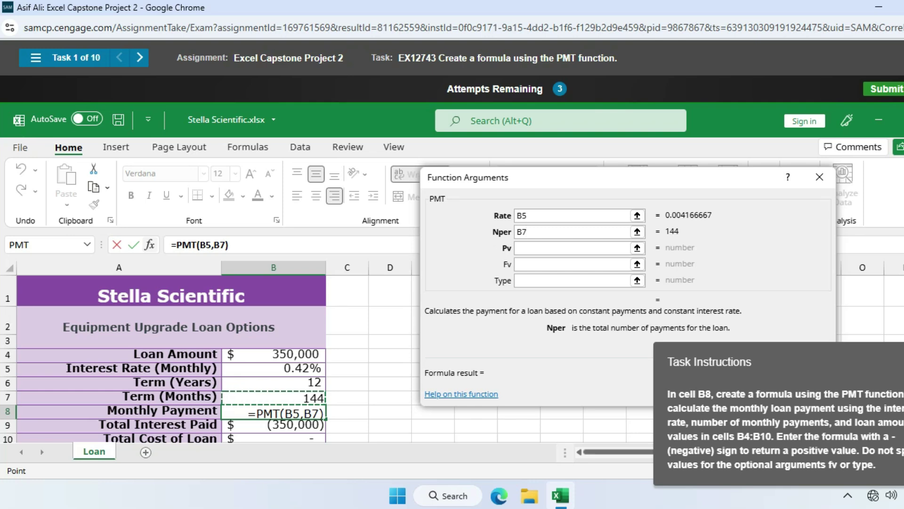
pyautogui.click(572, 248)
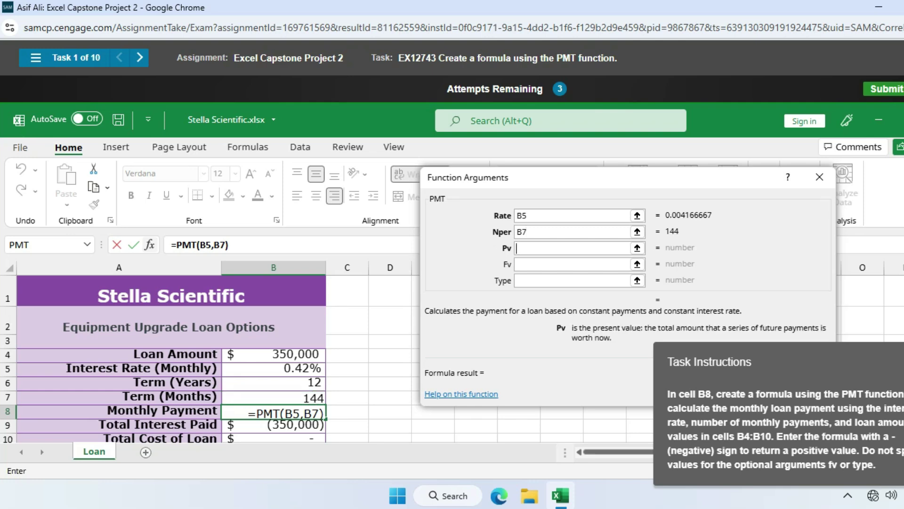
pyautogui.click(274, 354)
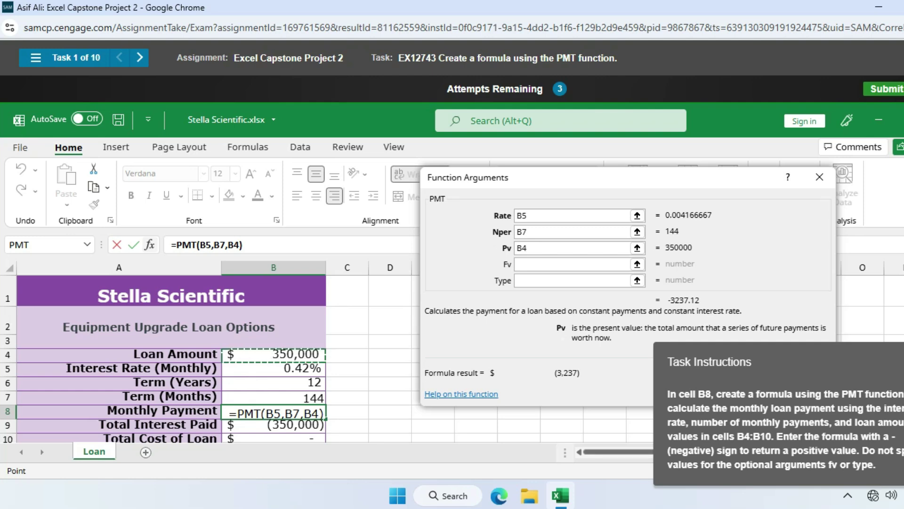
# Try cells B8, B9 and A4 as the Pv argument, and set it back to B4.
pyautogui.click(273, 413)
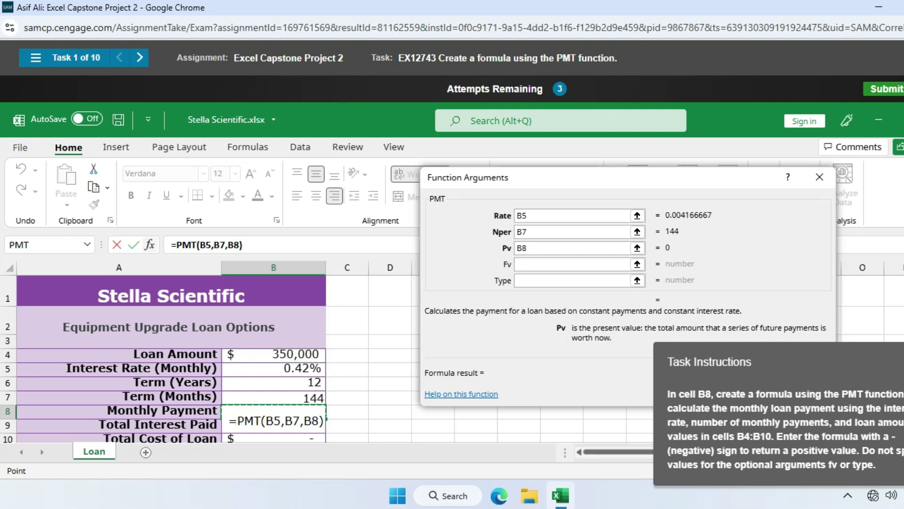
pyautogui.click(273, 425)
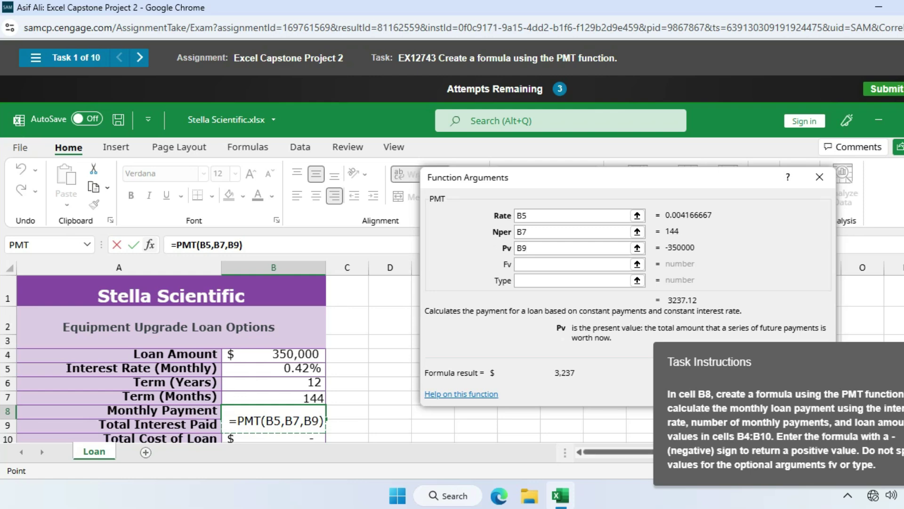
pyautogui.click(519, 248)
pyautogui.moveTo(530, 248); pyautogui.dragTo(516, 248)
pyautogui.click(273, 354)
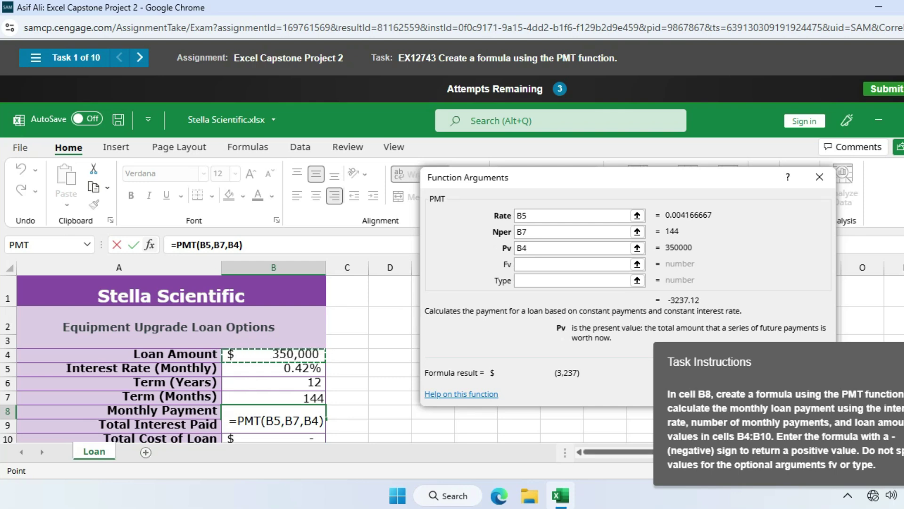
pyautogui.click(273, 426)
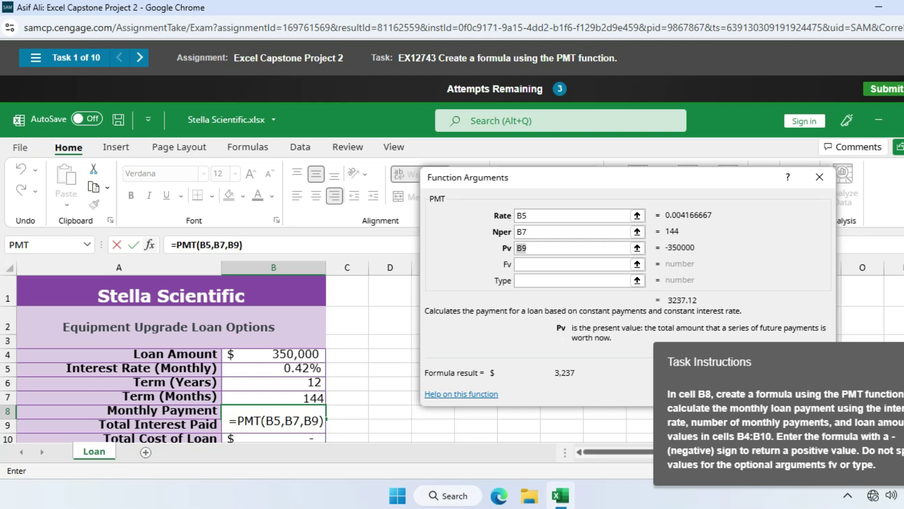
pyautogui.click(274, 354)
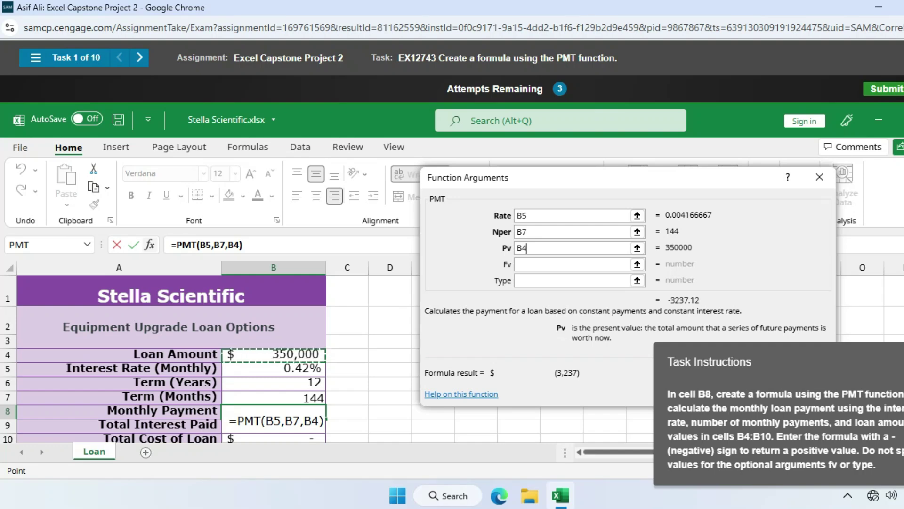
pyautogui.click(118, 355)
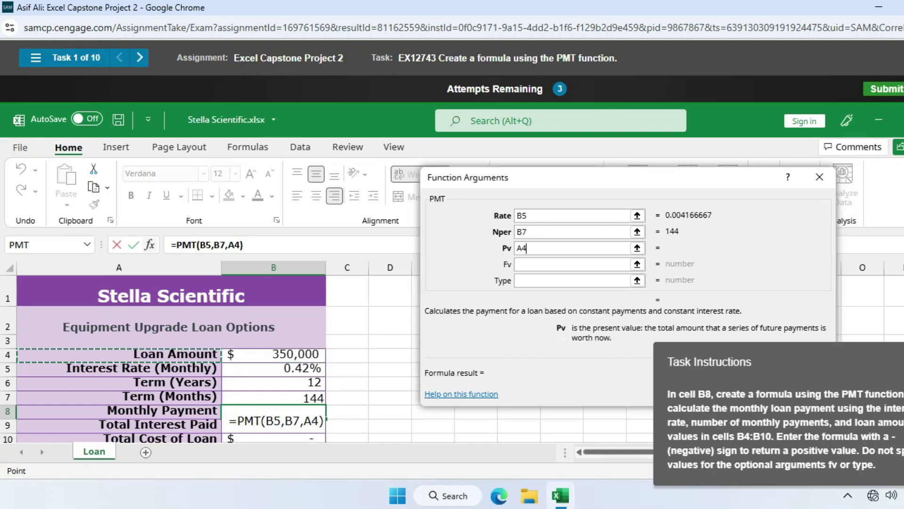
pyautogui.click(273, 355)
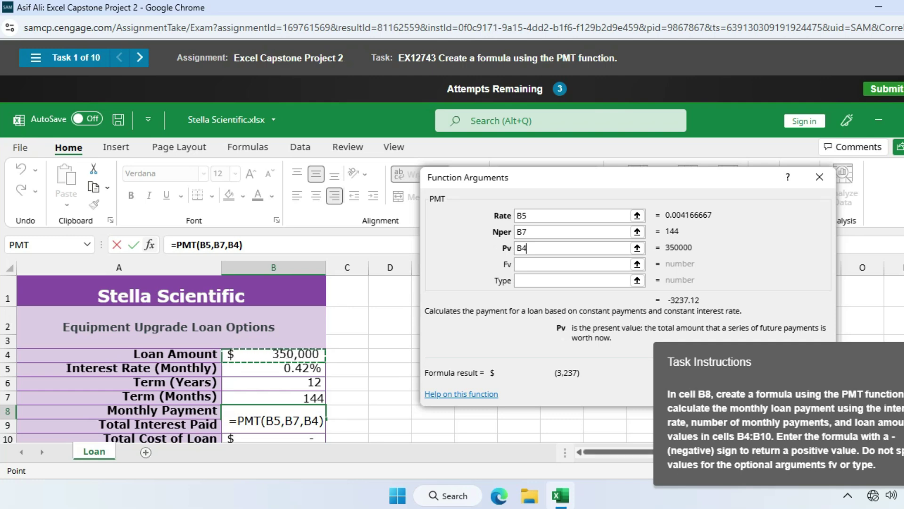
# Make the Pv argument negative as -B4 and confirm the PMT formula in cell B8.
pyautogui.click(517, 247)
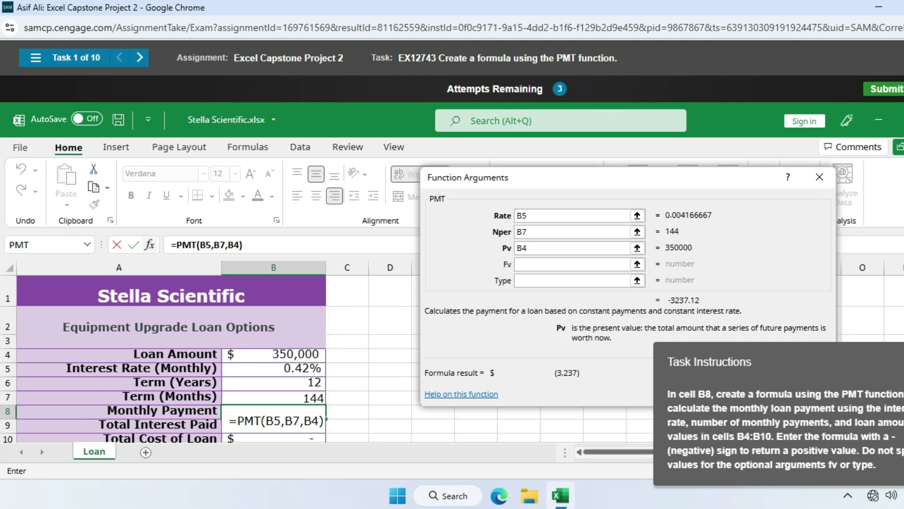
pyautogui.write('-')
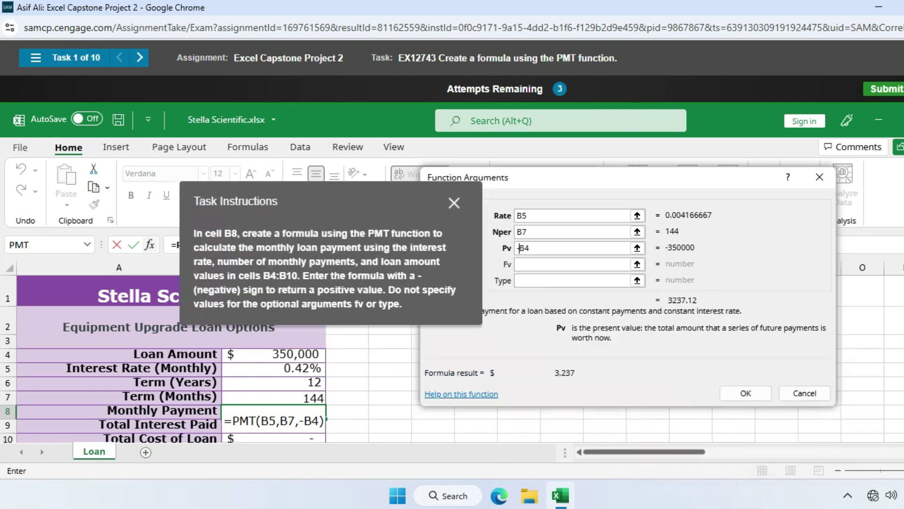
pyautogui.click(745, 392)
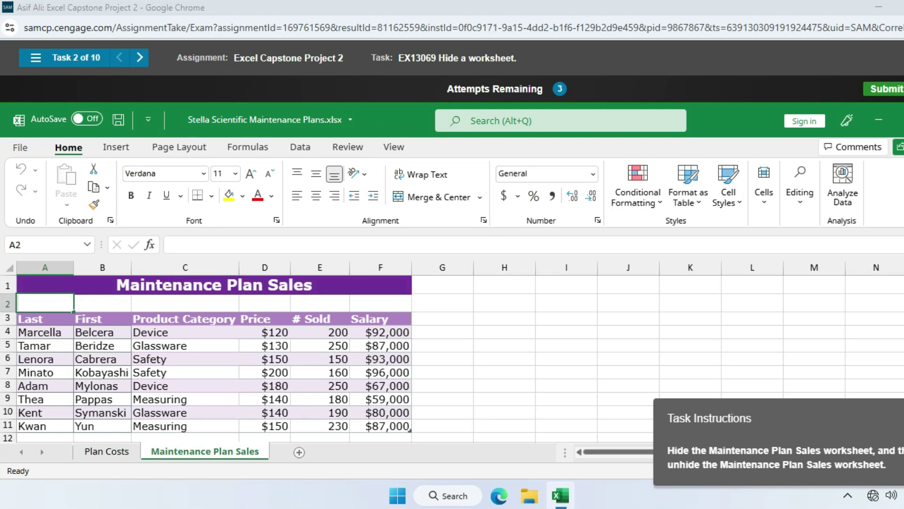
# Hide the Maintenance Plan Sales worksheet and unhide it again.
pyautogui.rightClick(202, 451)
pyautogui.click(235, 425)
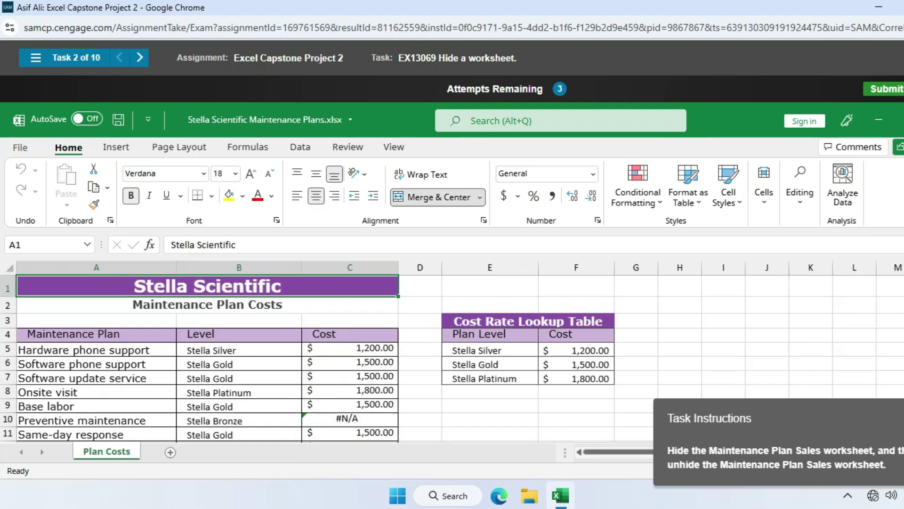
pyautogui.rightClick(137, 451)
pyautogui.click(181, 445)
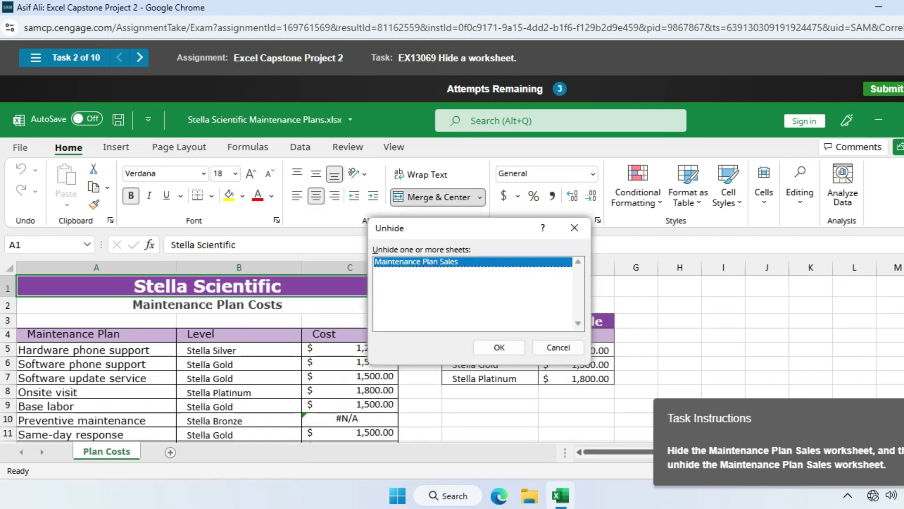
pyautogui.press('Return')
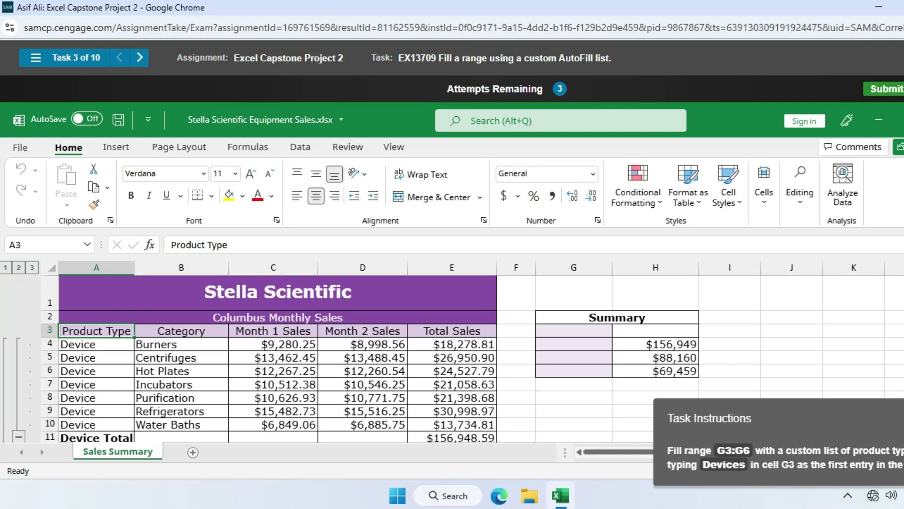
# Try to fill the summary list with Devices in cell G3 and Burner in cell G4, and restart the task.
pyautogui.click(574, 330)
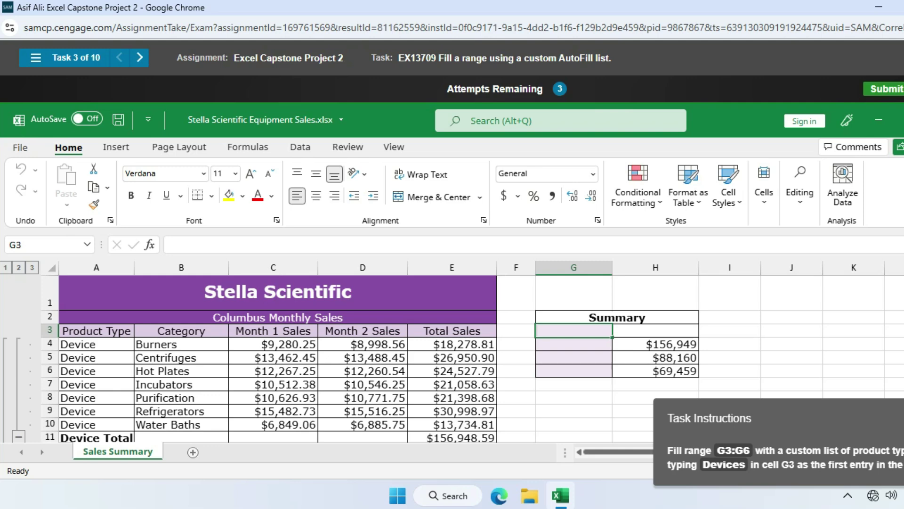
pyautogui.write('De')
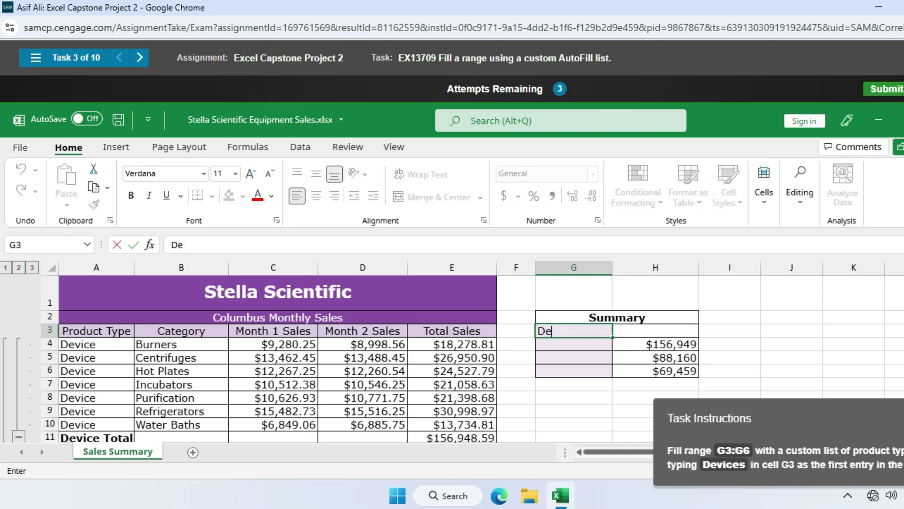
pyautogui.write('vices')
pyautogui.press('Return')
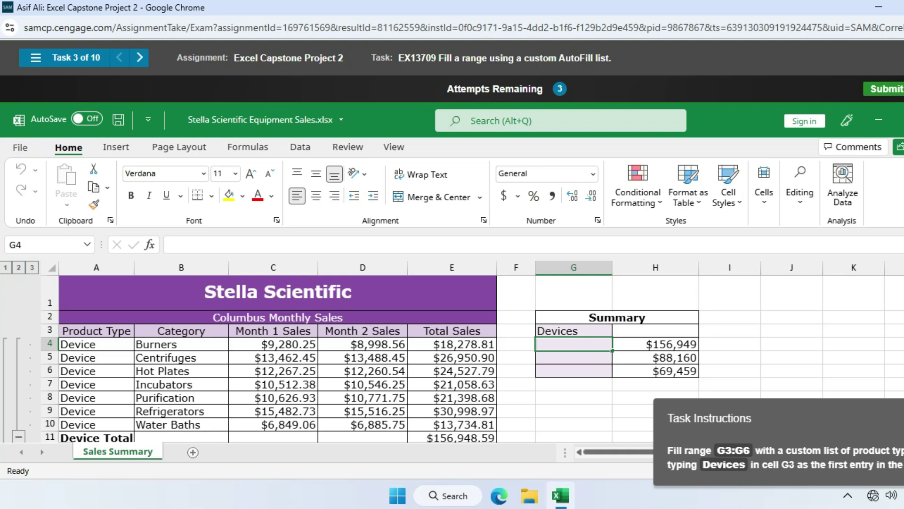
pyautogui.write('b')
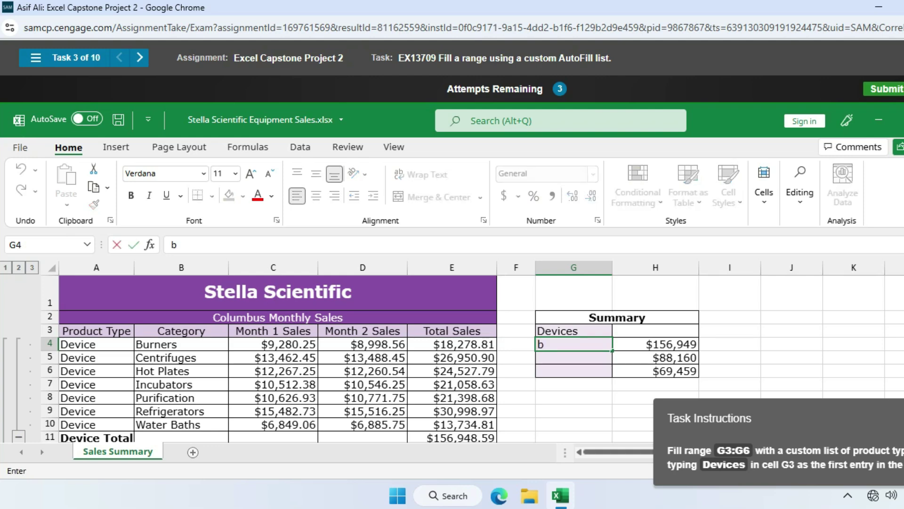
pyautogui.press('BackSpace')
pyautogui.write('Burner')
pyautogui.press('Return')
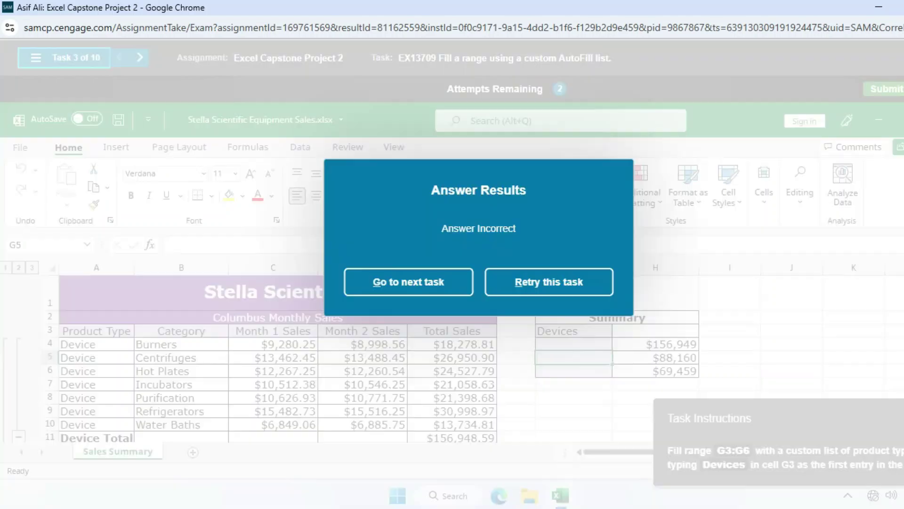
pyautogui.click(549, 282)
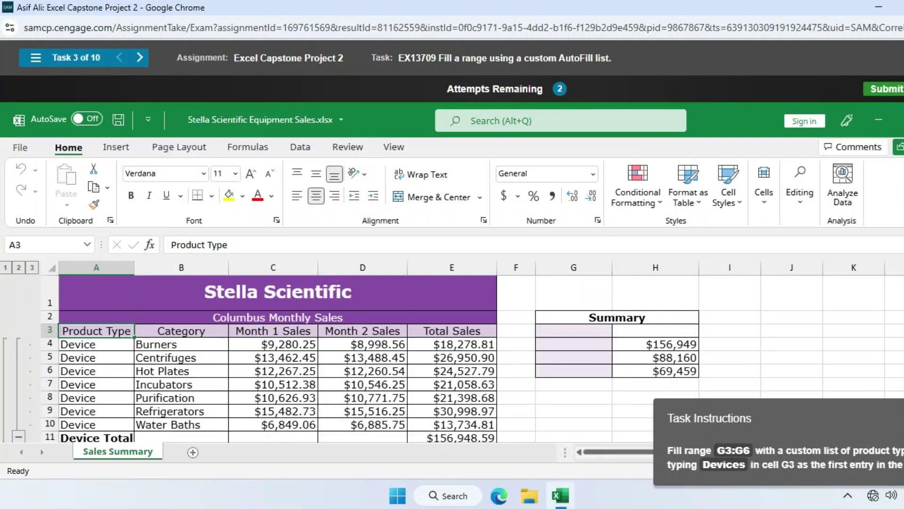
# Enter Devices in cell G3 as the first entry of the summary list.
pyautogui.click(573, 331)
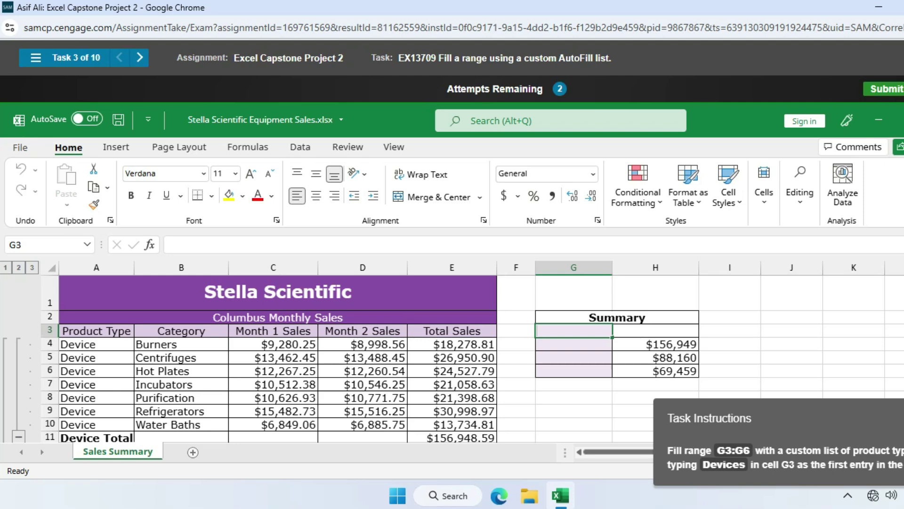
pyautogui.write('D')
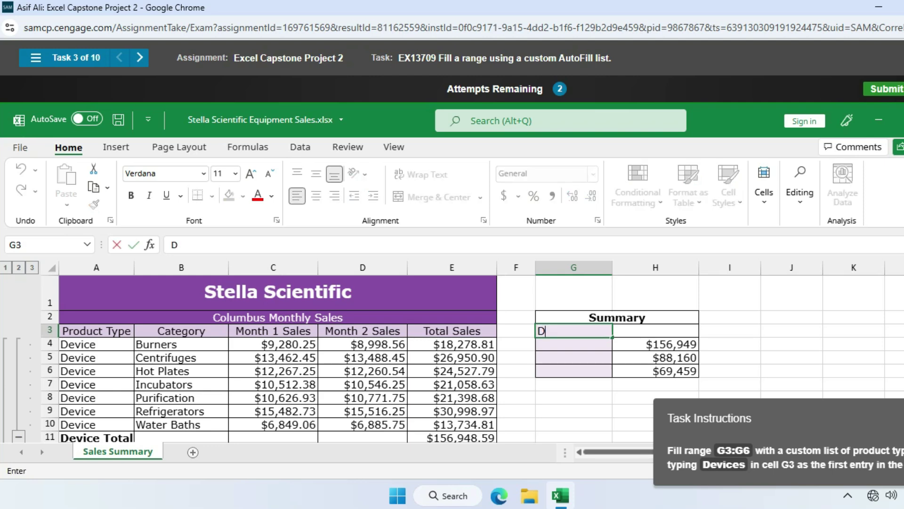
pyautogui.write('evices')
pyautogui.press('Return')
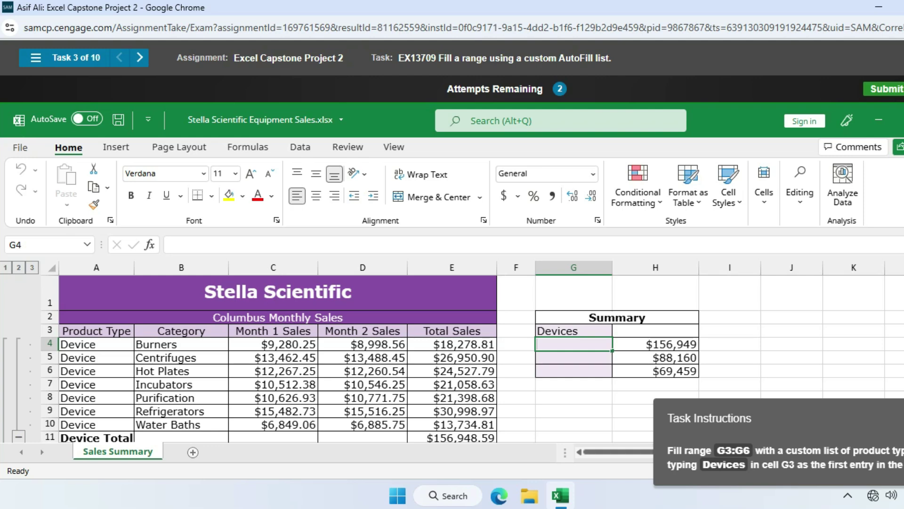
pyautogui.click(573, 331)
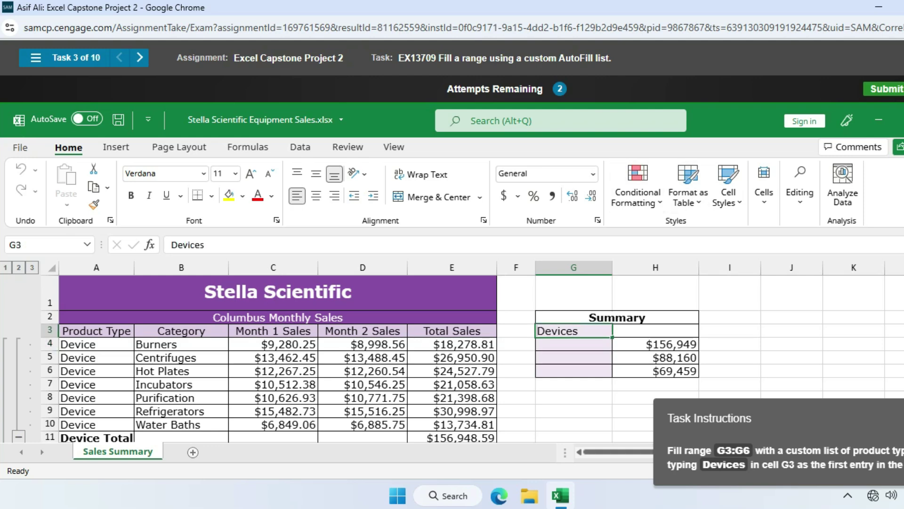
pyautogui.click(800, 188)
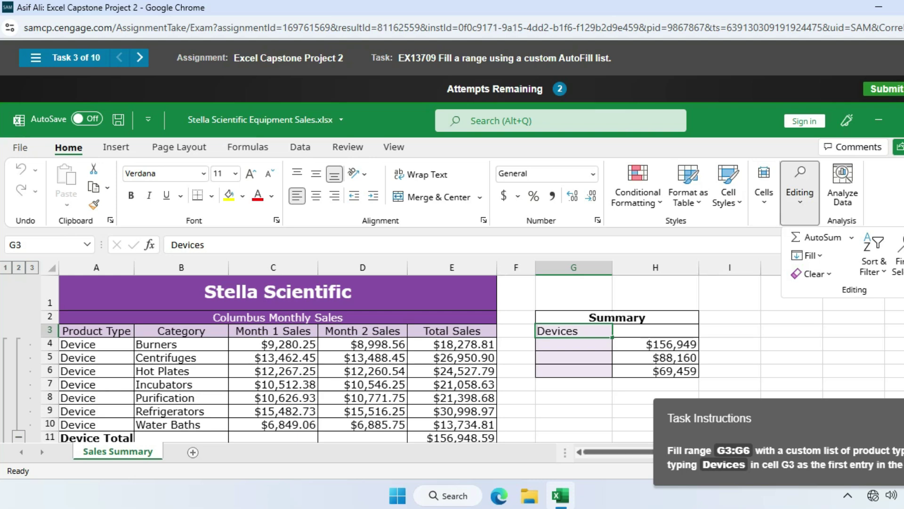
pyautogui.click(808, 255)
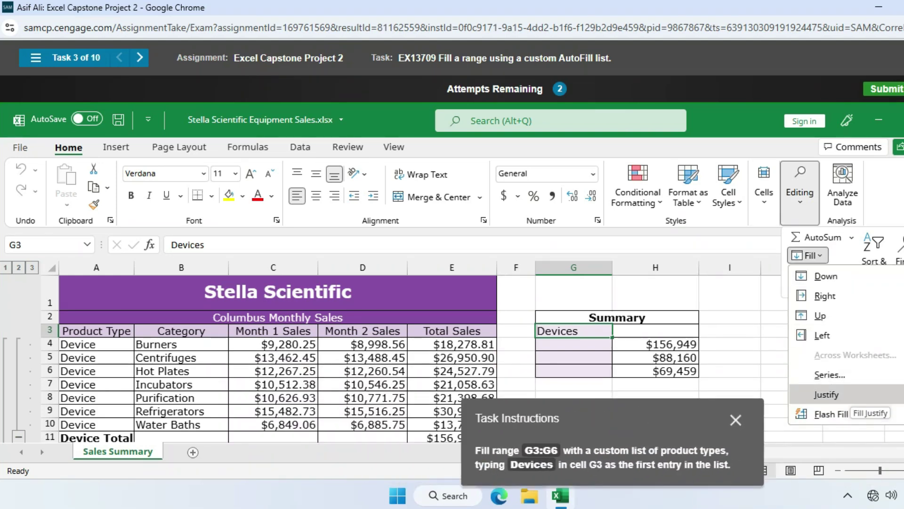
pyautogui.press('Escape')
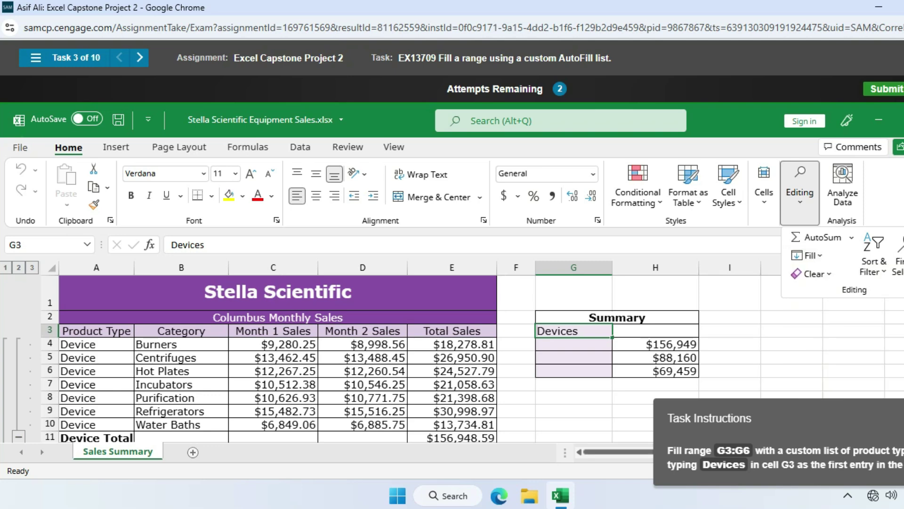
pyautogui.press('Escape')
# Examine the empty summary cells G4:G6 and the product types and subtotals in the monthly sales table.
pyautogui.click(573, 343)
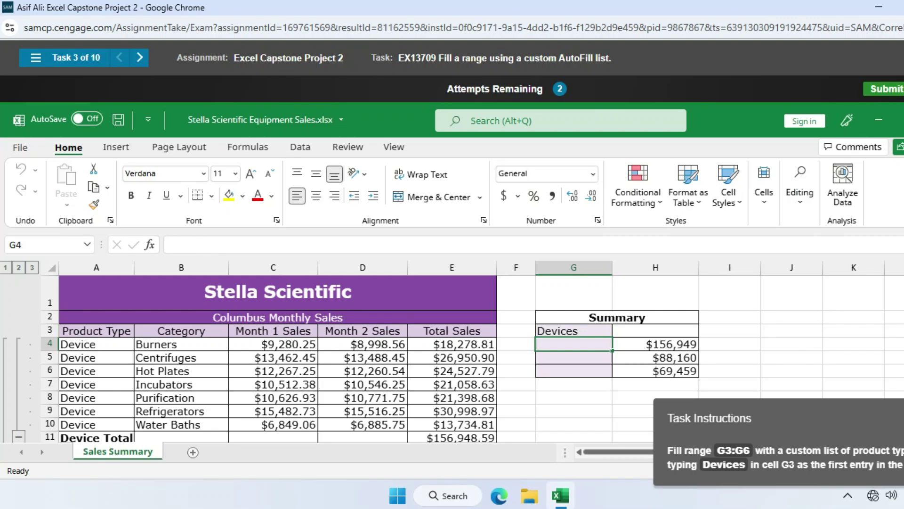
pyautogui.click(574, 358)
pyautogui.click(573, 371)
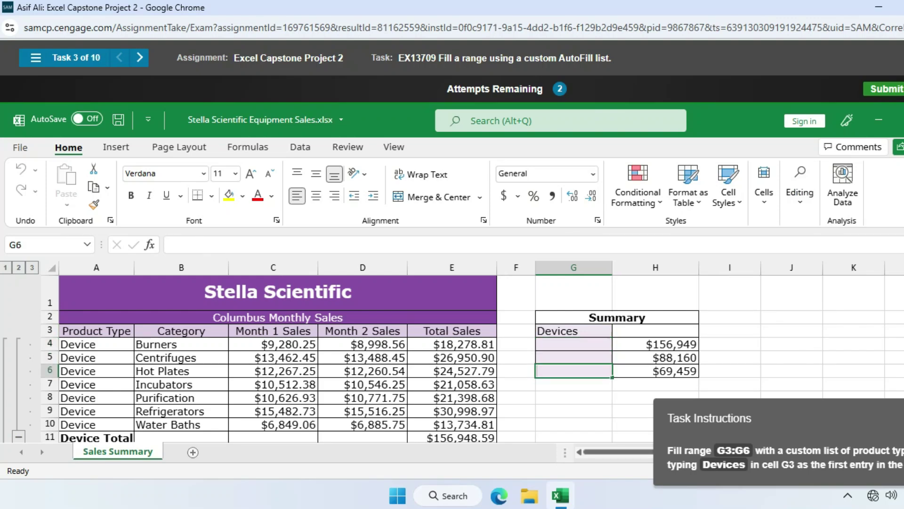
pyautogui.click(574, 358)
pyautogui.click(792, 330)
pyautogui.click(574, 344)
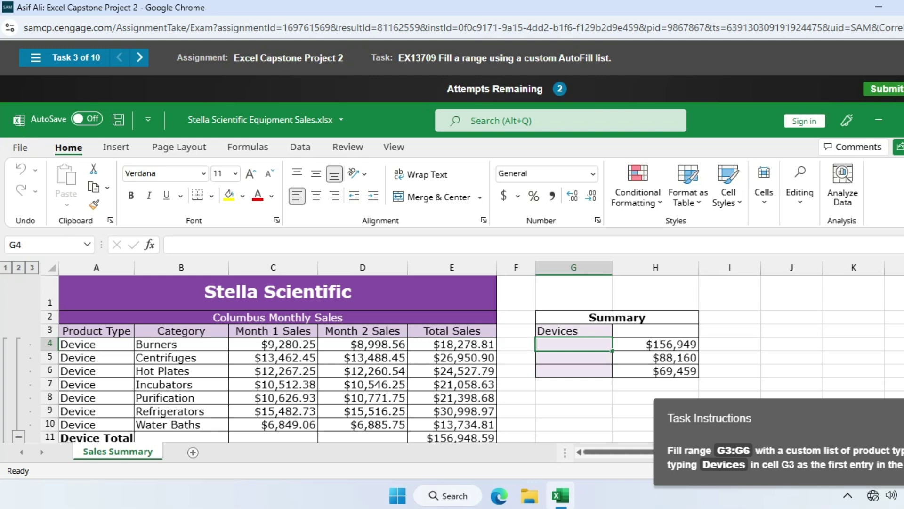
pyautogui.scroll(-3, 472, 359)
pyautogui.scroll(-3, 253, 360)
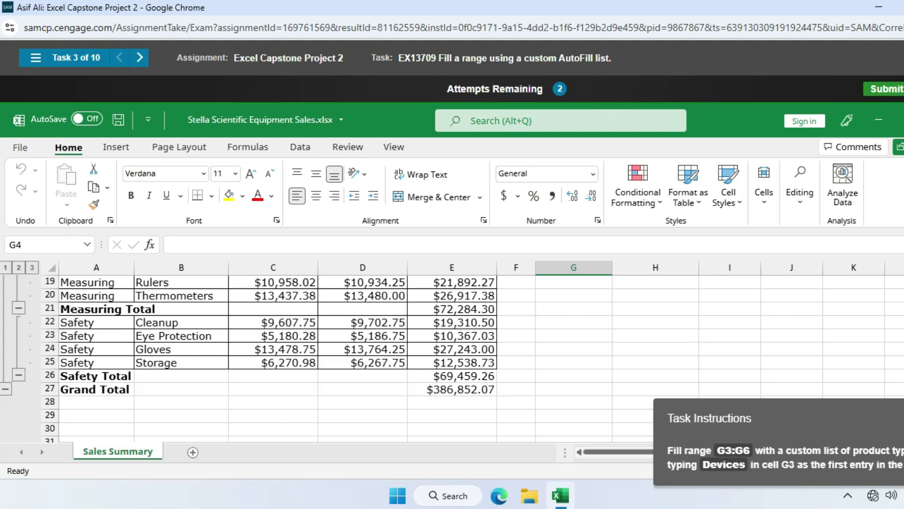
pyautogui.scroll(2, 278, 358)
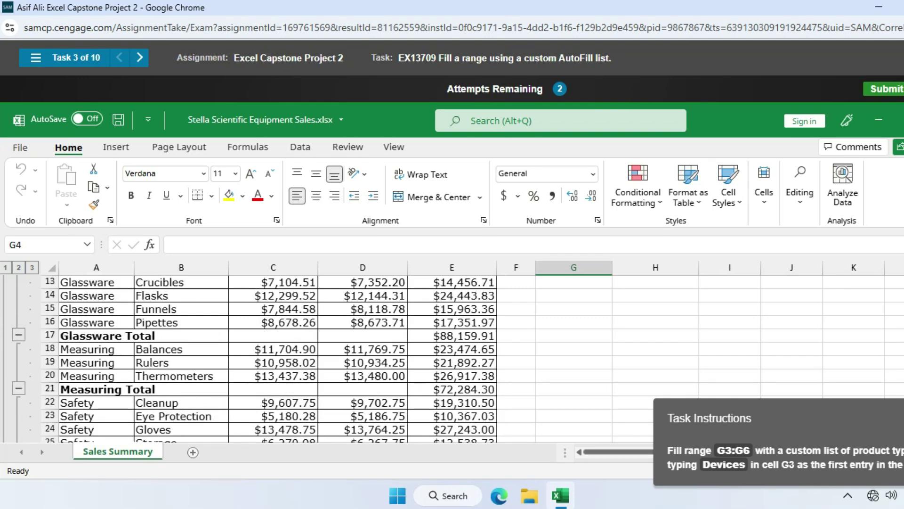
pyautogui.scroll(2, 278, 358)
pyautogui.scroll(2, 277, 358)
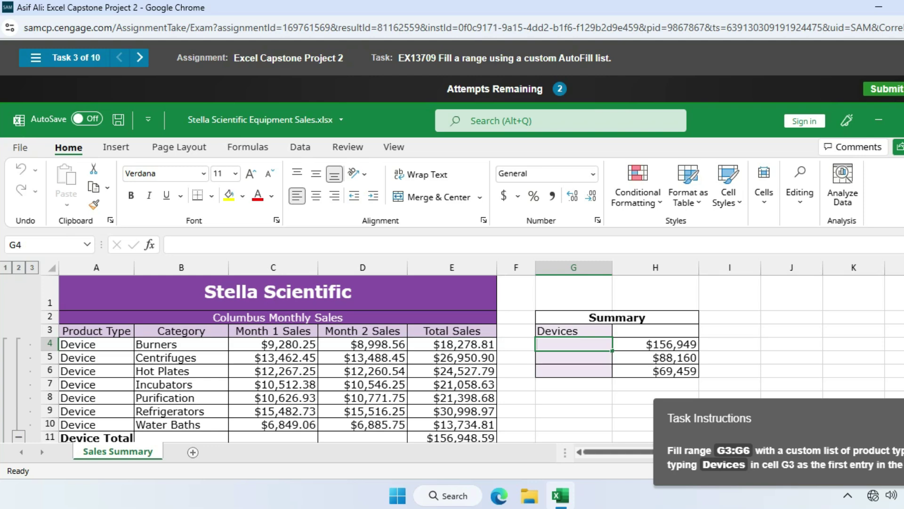
# AutoFill the range G3:G6 with the custom product type list starting from Devices in cell G3.
pyautogui.click(573, 331)
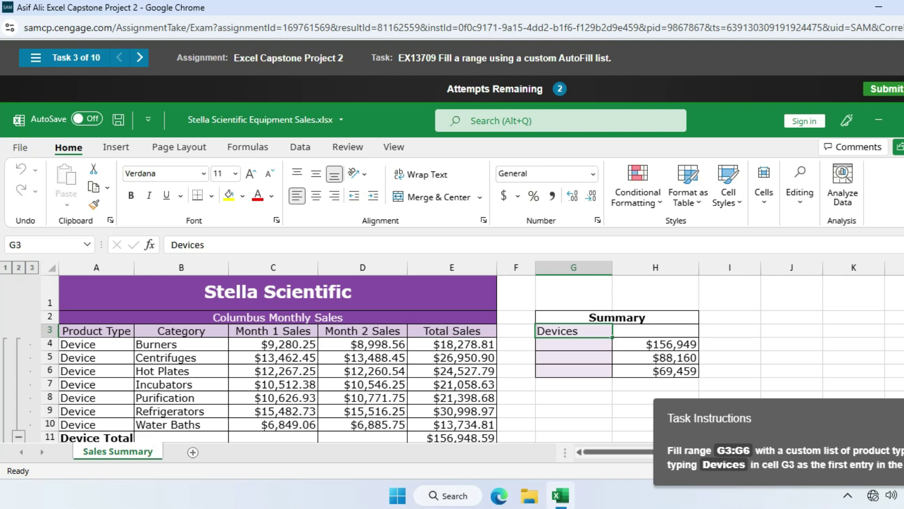
pyautogui.moveTo(612, 337); pyautogui.dragTo(613, 369)
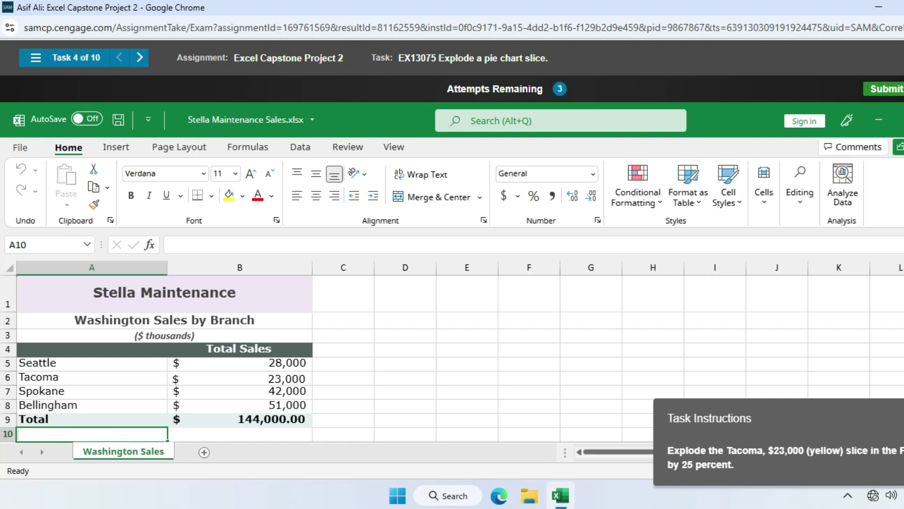
# Explode the yellow Tacoma slice of the pie chart by setting its point explosion to 25%.
pyautogui.scroll(-5, 452, 358)
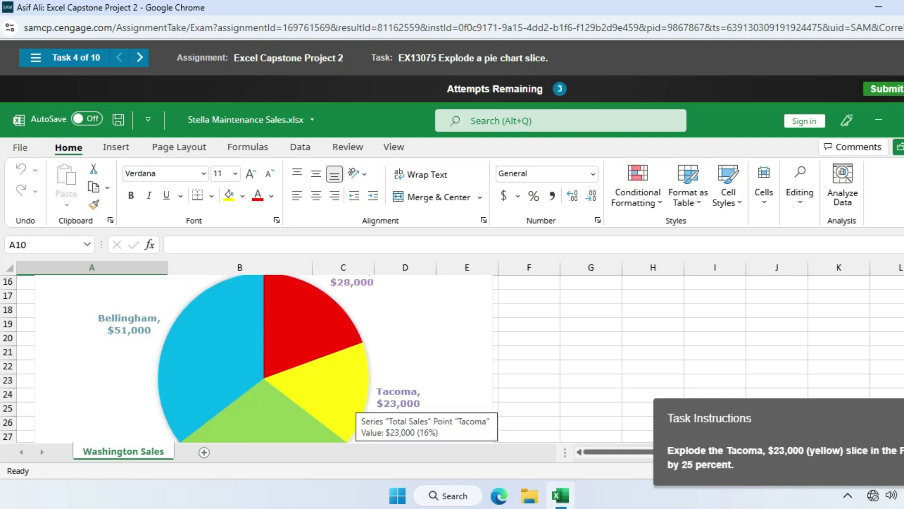
pyautogui.click(351, 405)
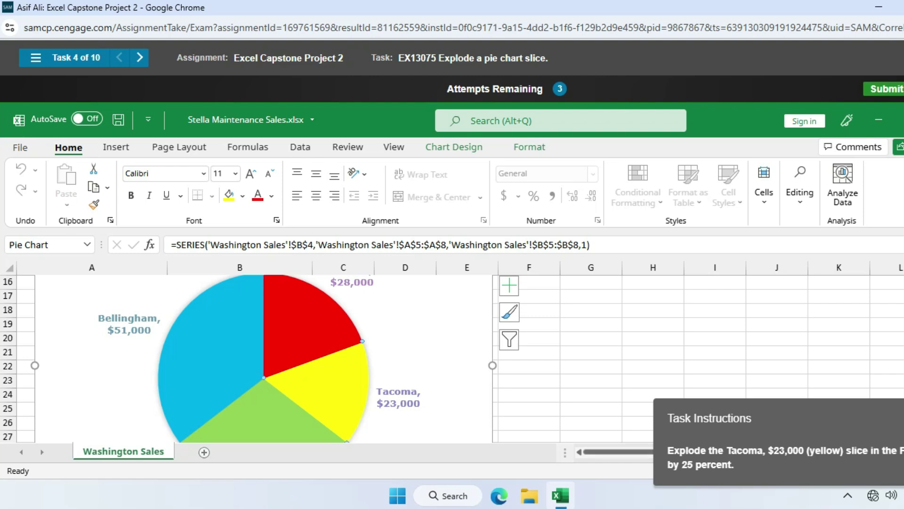
pyautogui.hotkey('ctrl', '1')
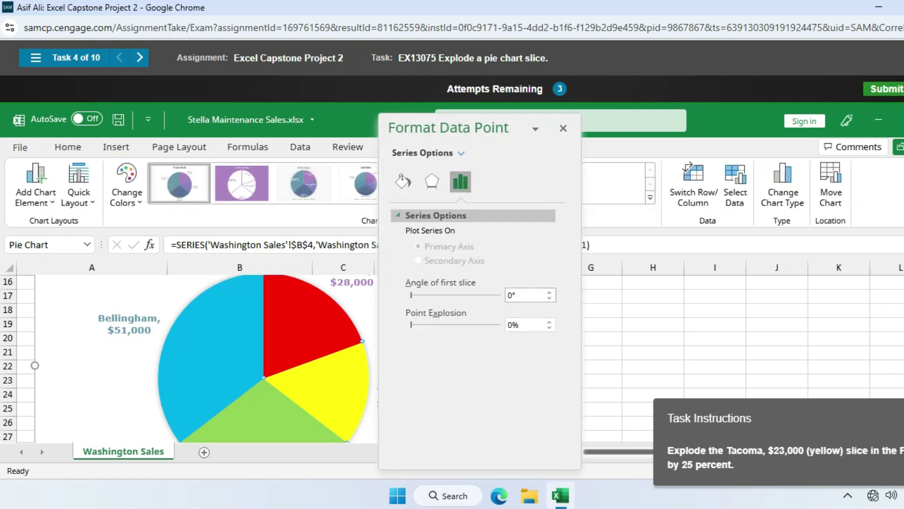
pyautogui.doubleClick(510, 325)
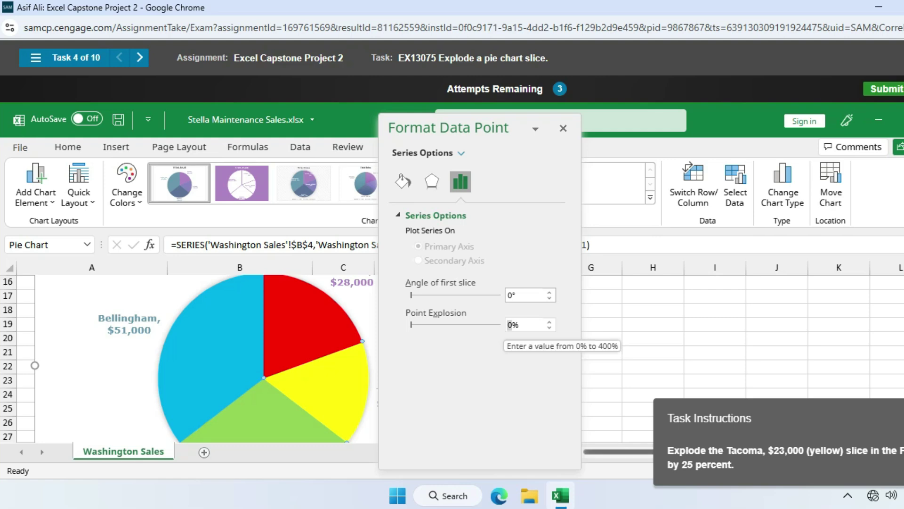
pyautogui.write('25')
pyautogui.press('Return')
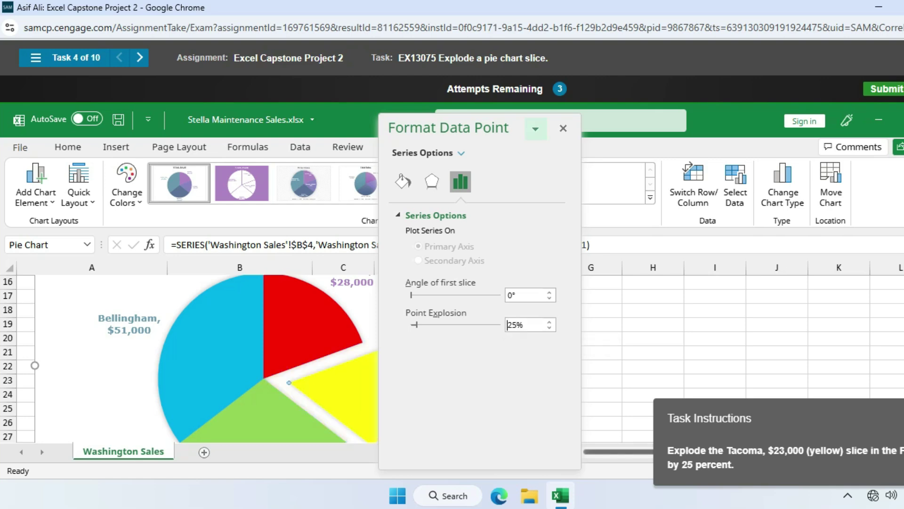
pyautogui.click(563, 128)
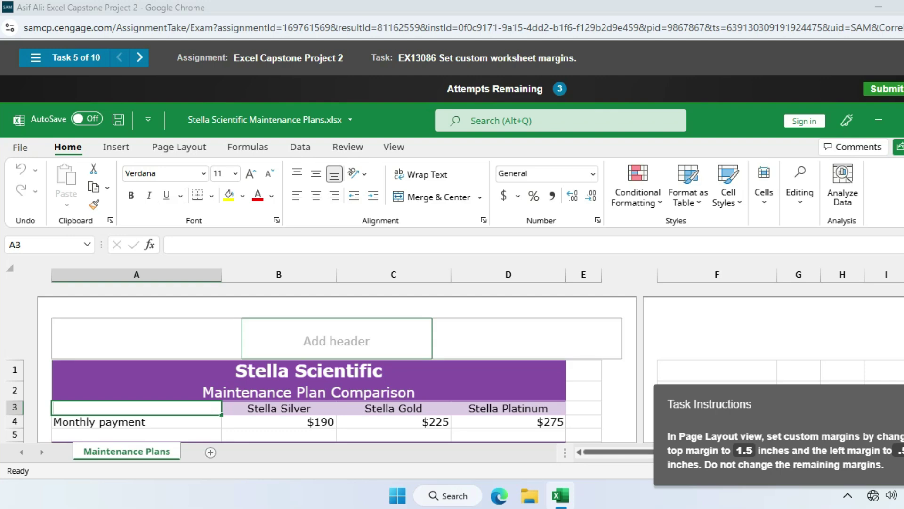
# Try to switch the Maintenance Plans worksheet to Page Layout view, and restart the task.
pyautogui.click(394, 147)
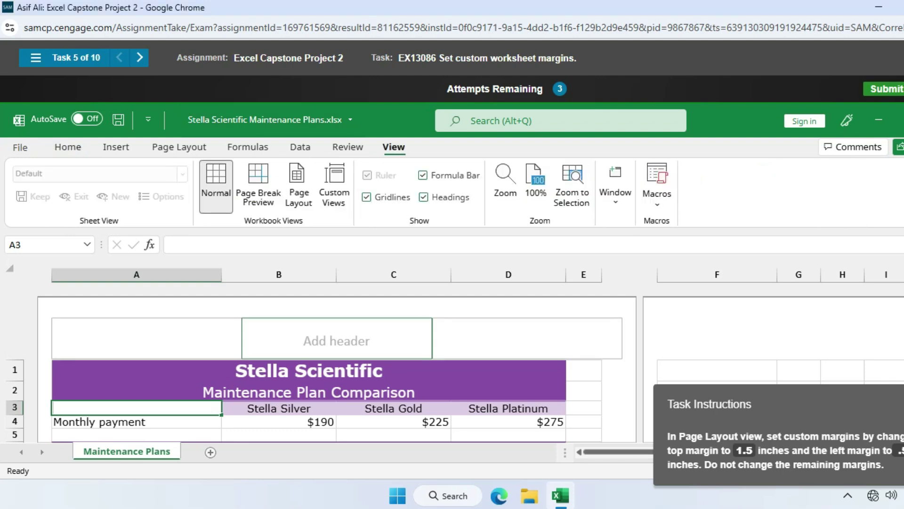
pyautogui.click(298, 184)
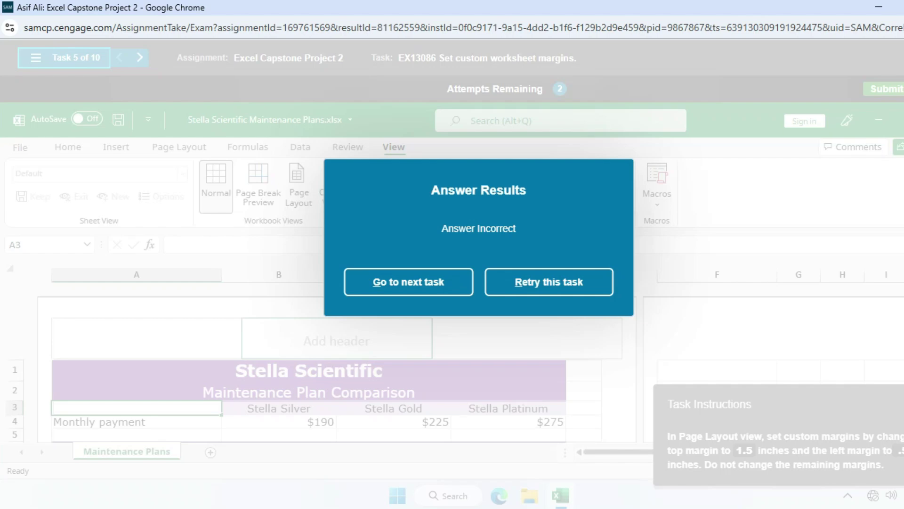
pyautogui.click(549, 282)
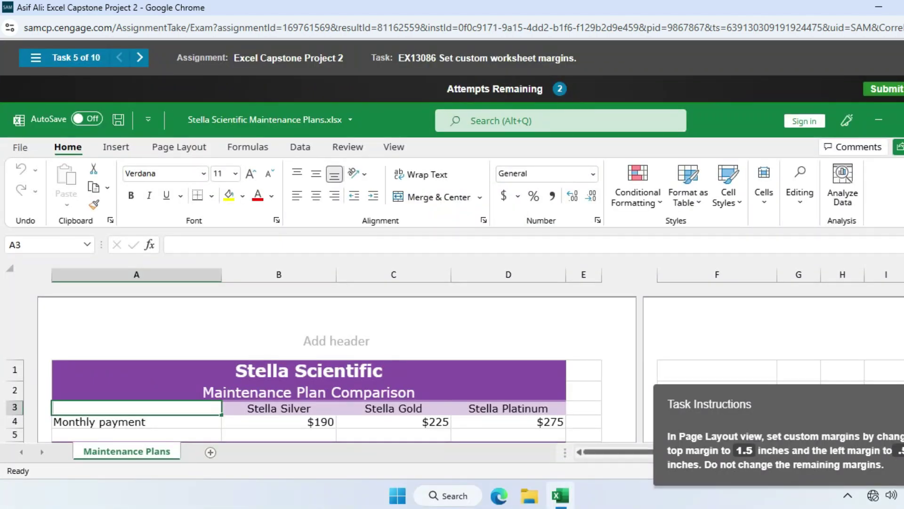
pyautogui.click(394, 146)
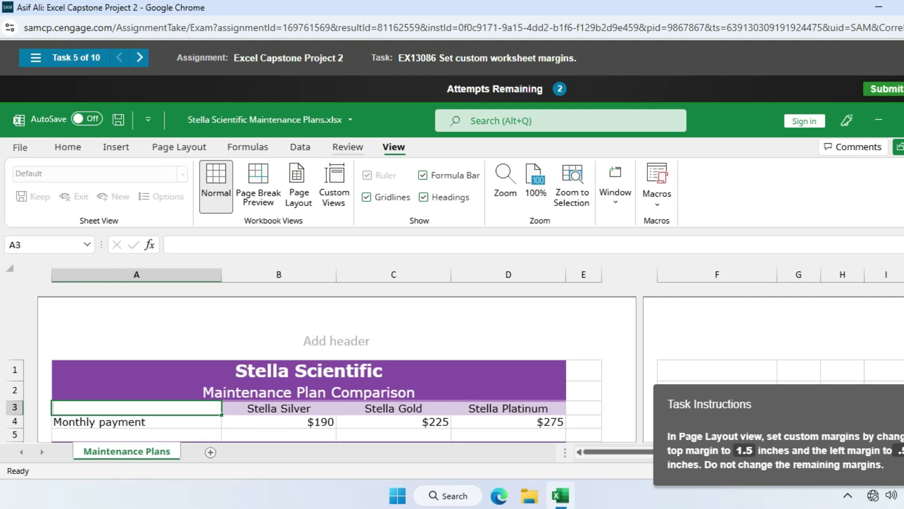
pyautogui.click(347, 147)
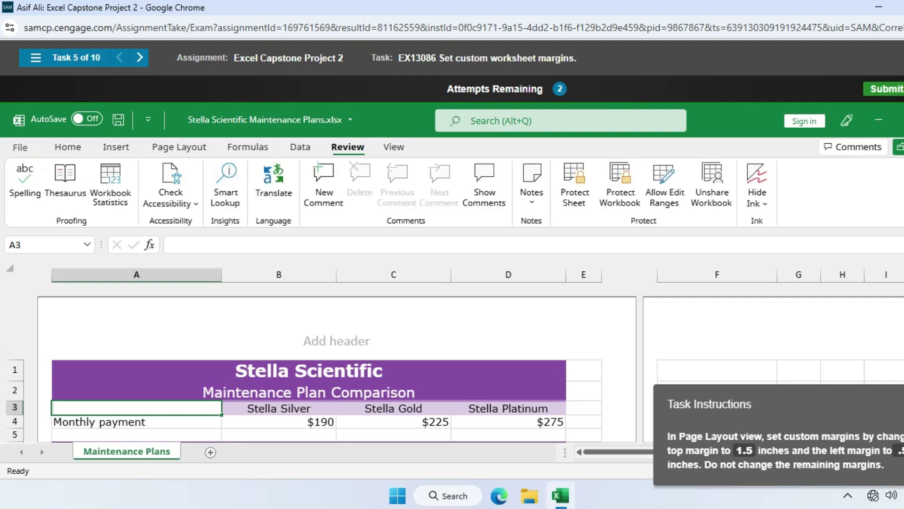
# Set custom margins on the Maintenance Plans worksheet, with a 1.5-inch top margin and a 0.5-inch left margin.
pyautogui.click(394, 146)
pyautogui.click(179, 147)
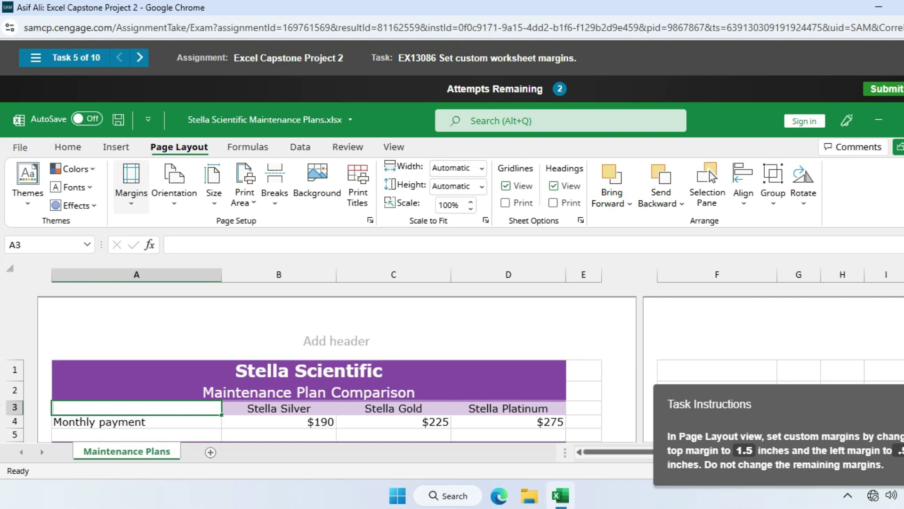
pyautogui.click(131, 186)
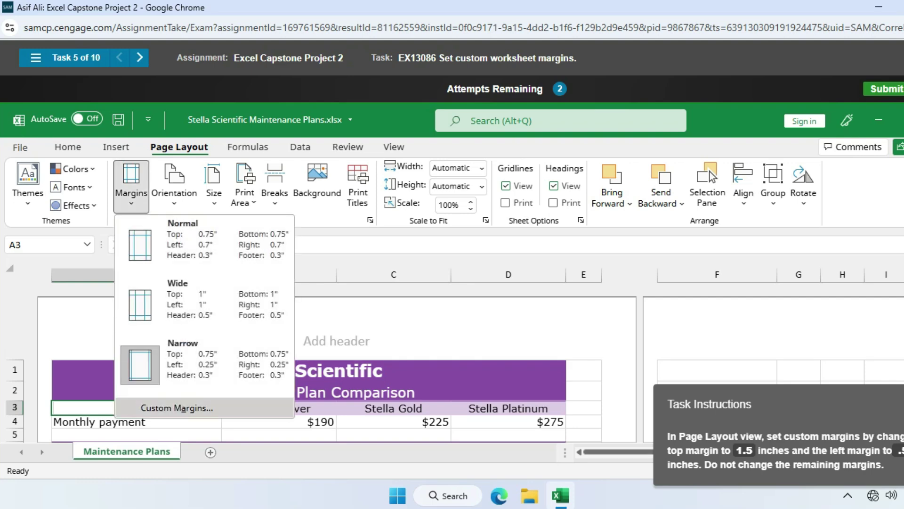
pyautogui.click(177, 408)
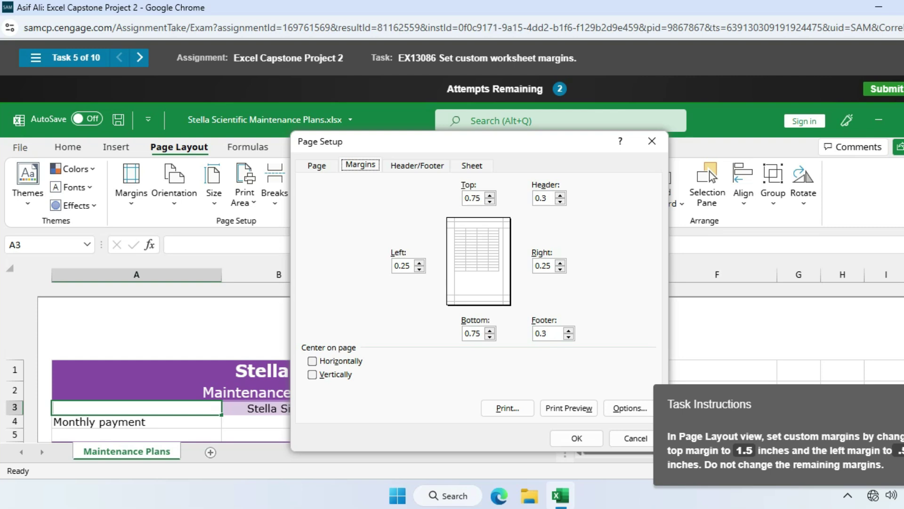
pyautogui.press('Tab')
pyautogui.press('Up')
pyautogui.press('Up')
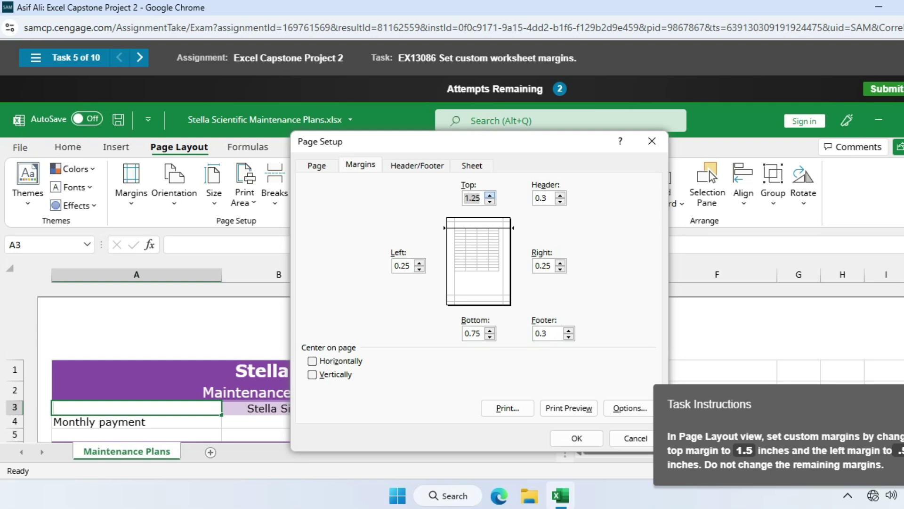
pyautogui.press('Up')
pyautogui.hotkey('alt', 'l')
pyautogui.press('Up')
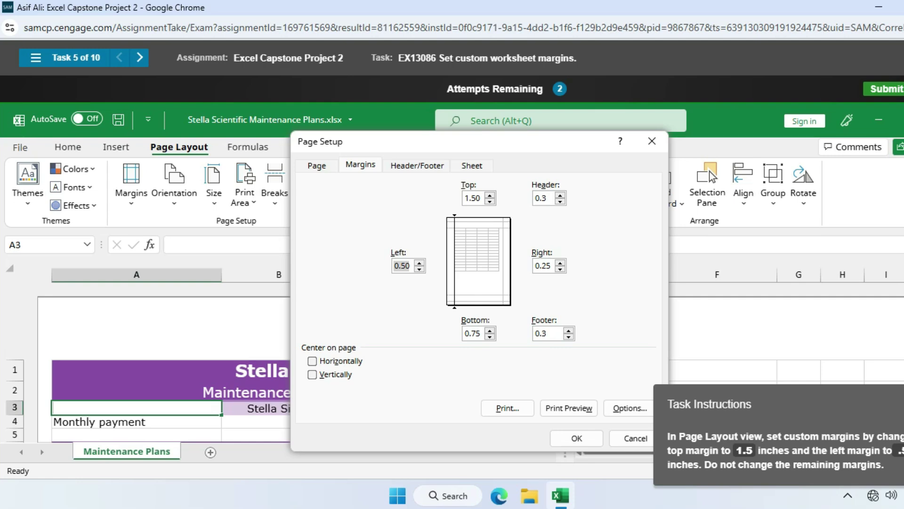
pyautogui.press('Return')
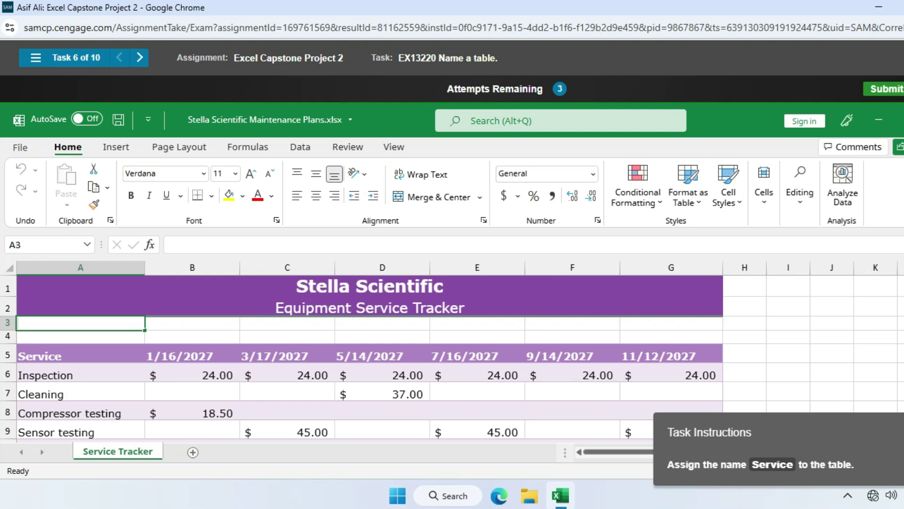
# Assign the name Service to the table that starts at cell A5 of the Service Tracker worksheet.
pyautogui.click(81, 355)
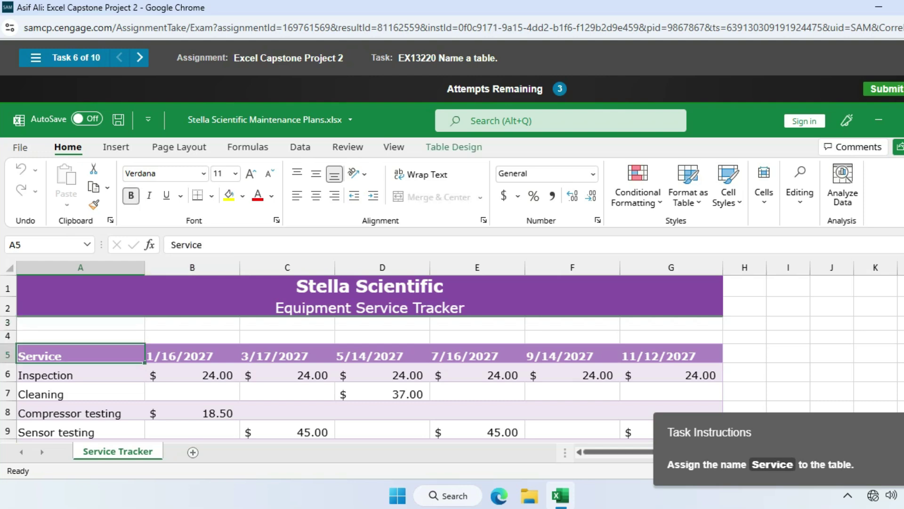
pyautogui.click(454, 147)
pyautogui.click(47, 188)
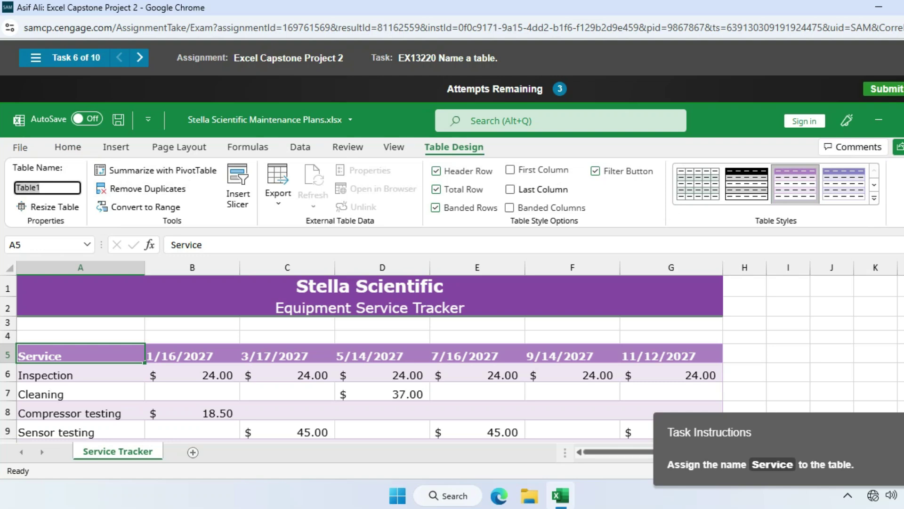
pyautogui.write('Service')
pyautogui.press('Return')
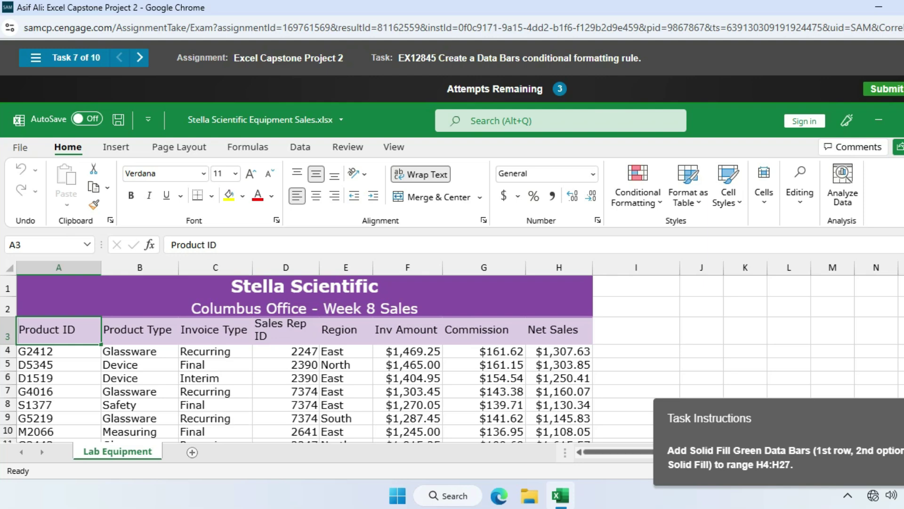
# Add Solid Fill Green Data Bars conditional formatting to the net sales values in range H4:H27.
pyautogui.click(559, 351)
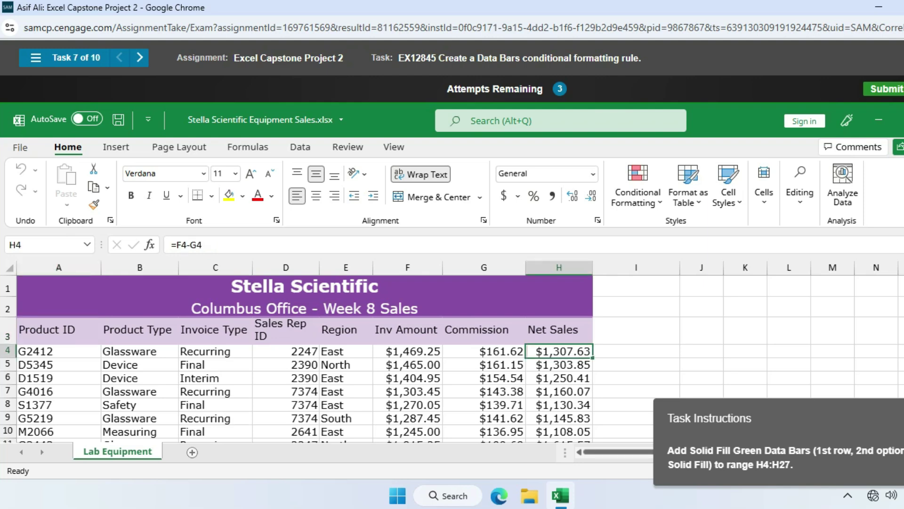
pyautogui.moveTo(559, 351); pyautogui.dragTo(559, 434)
pyautogui.scroll(-2, 311, 357)
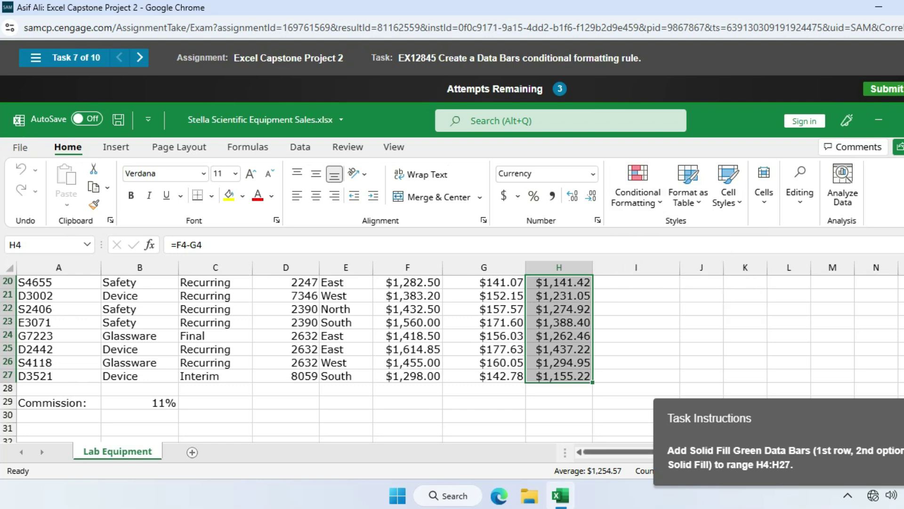
pyautogui.click(688, 186)
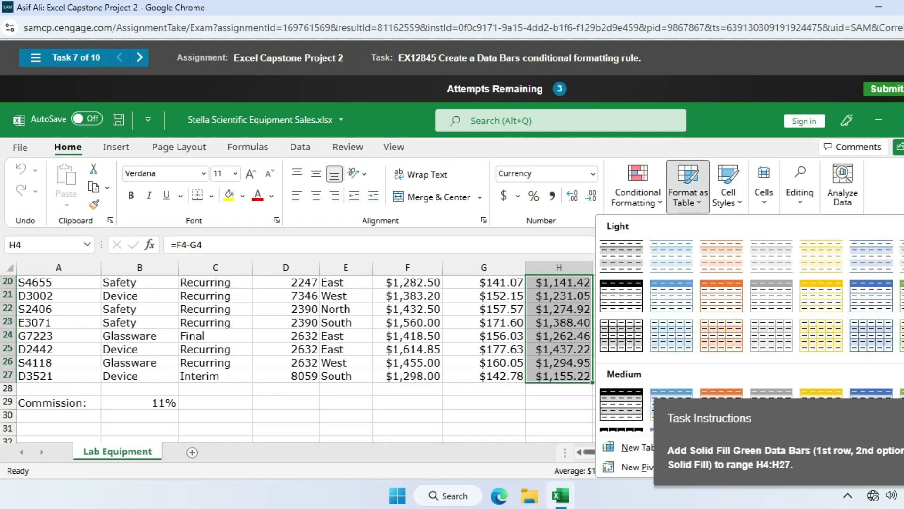
pyautogui.click(637, 189)
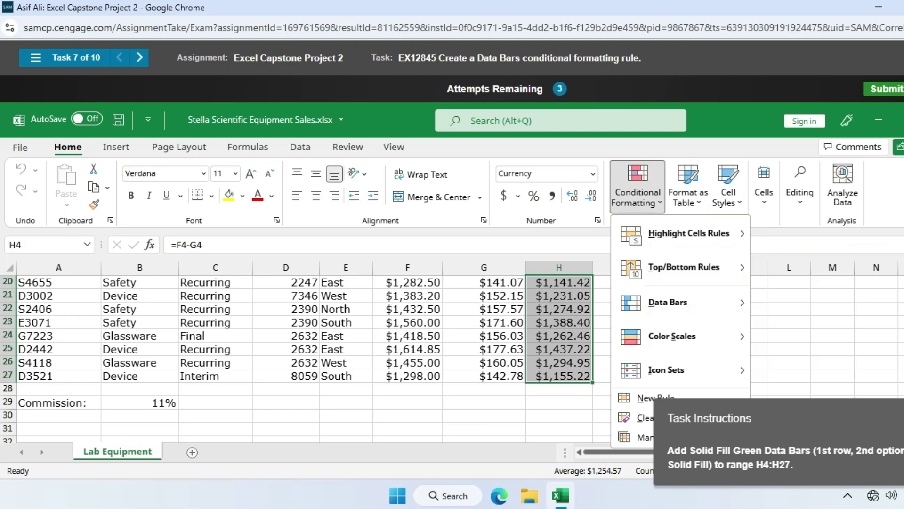
pyautogui.moveTo(678, 302)
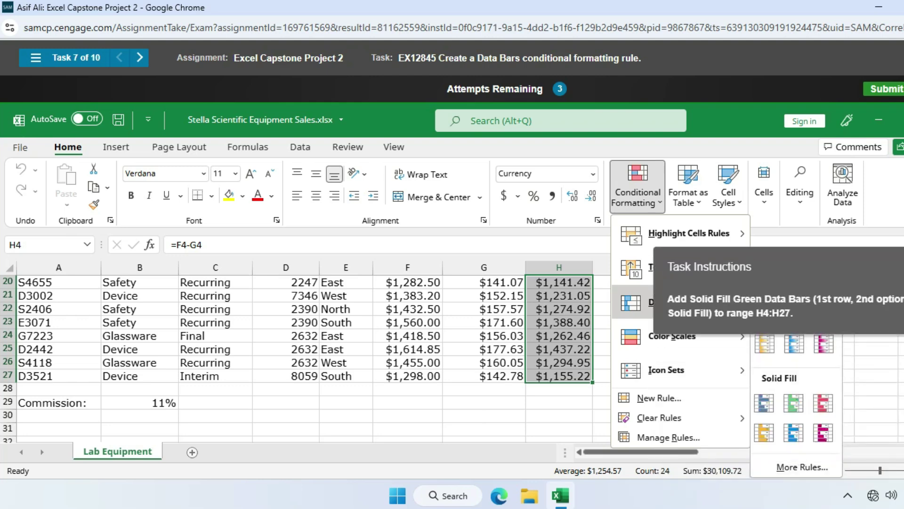
pyautogui.click(793, 402)
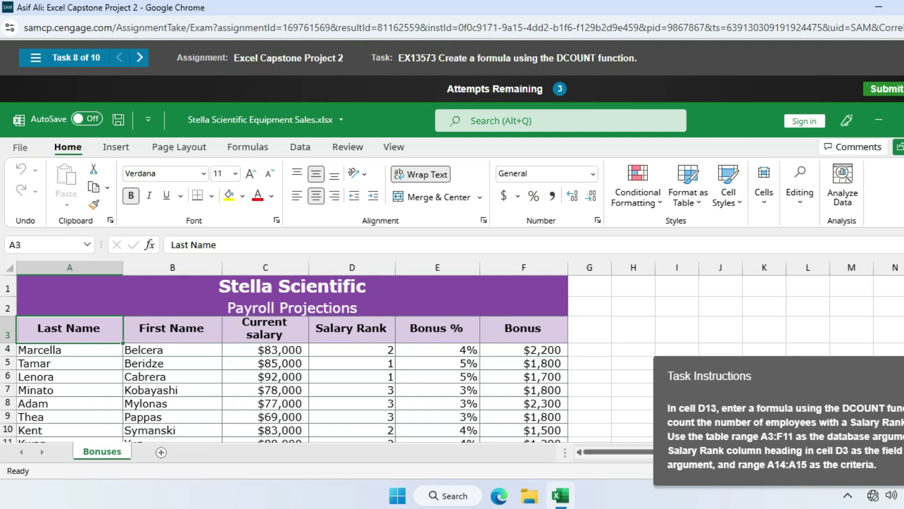
# Start a DCOUNT formula in cell D13 of the Bonuses worksheet and open its function arguments.
pyautogui.scroll(-2, 292, 358)
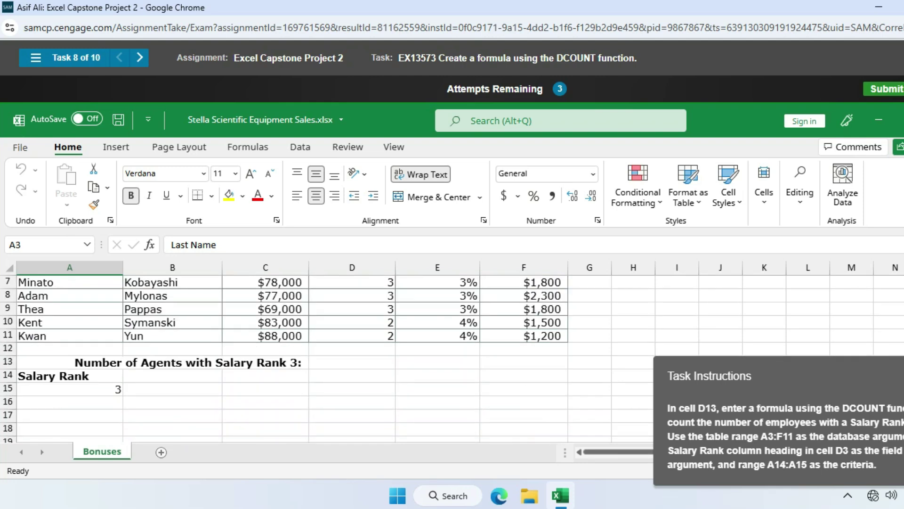
pyautogui.scroll(1, 292, 353)
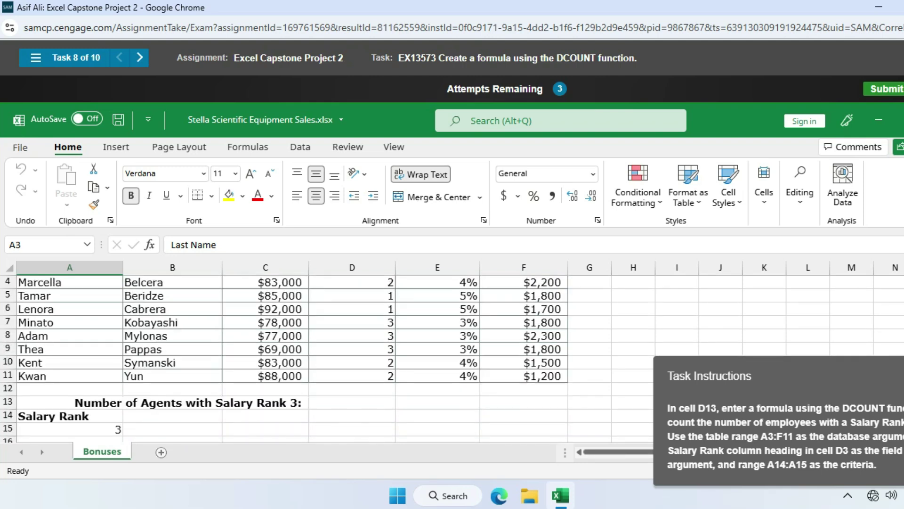
pyautogui.click(351, 402)
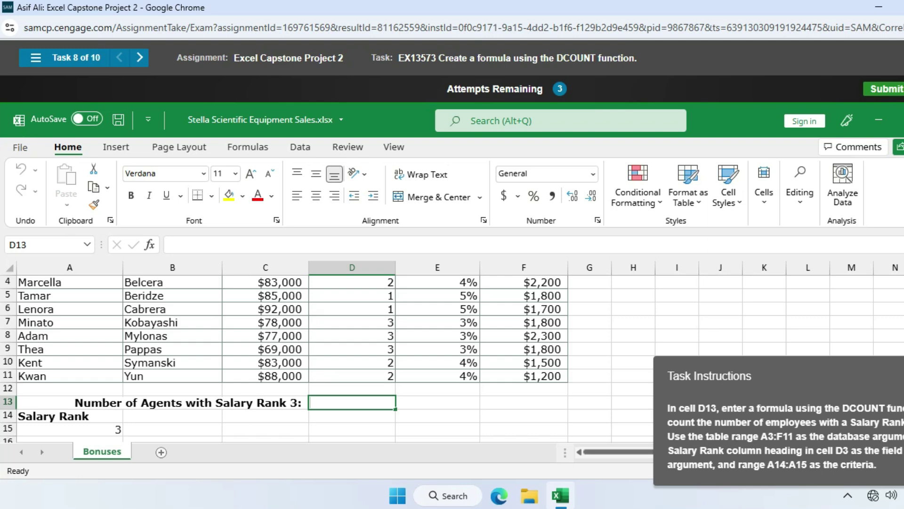
pyautogui.write('=')
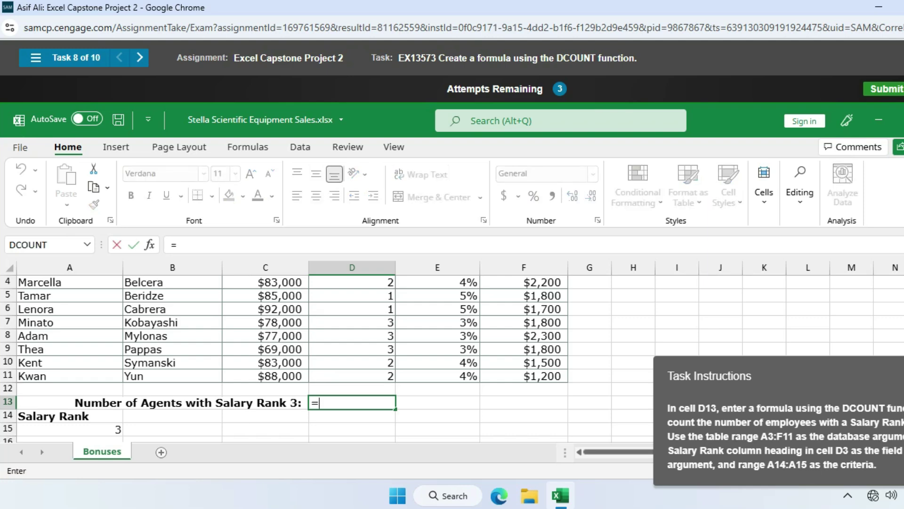
pyautogui.write('d')
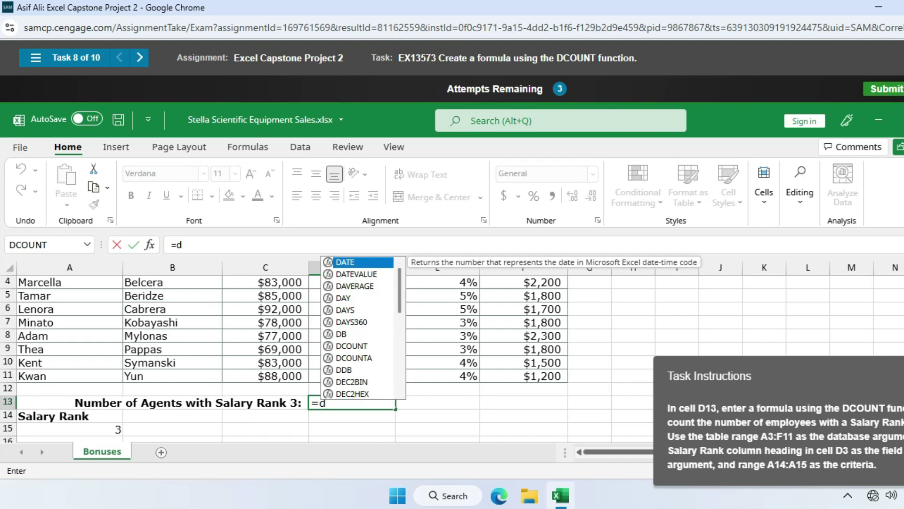
pyautogui.press('Down')
pyautogui.press('Down')
pyautogui.press('Down')
pyautogui.press('Down')
pyautogui.press('Down')
pyautogui.press('Down')
pyautogui.press('Down')
pyautogui.press('Tab')
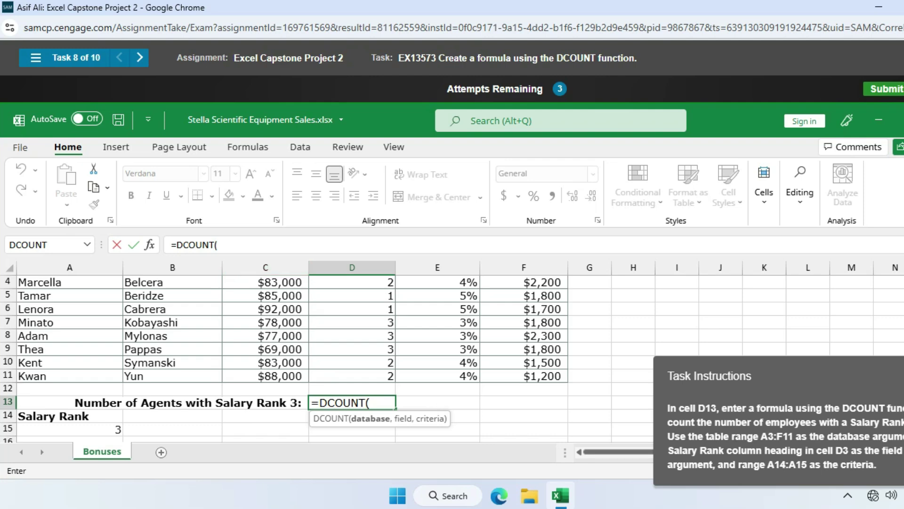
pyautogui.hotkey('ctrl', 'a')
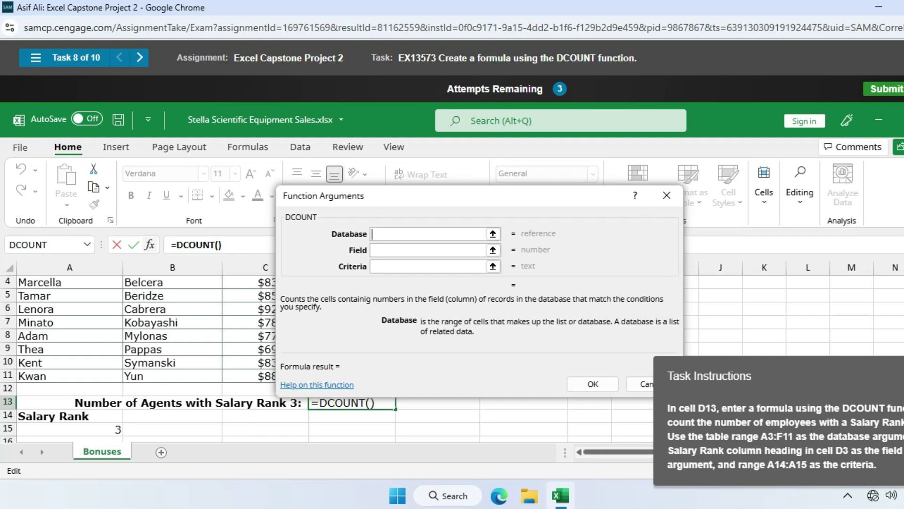
# Set the database argument of the DCOUNT function to the payroll table range A3:F11.
pyautogui.moveTo(424, 196); pyautogui.dragTo(705, 168)
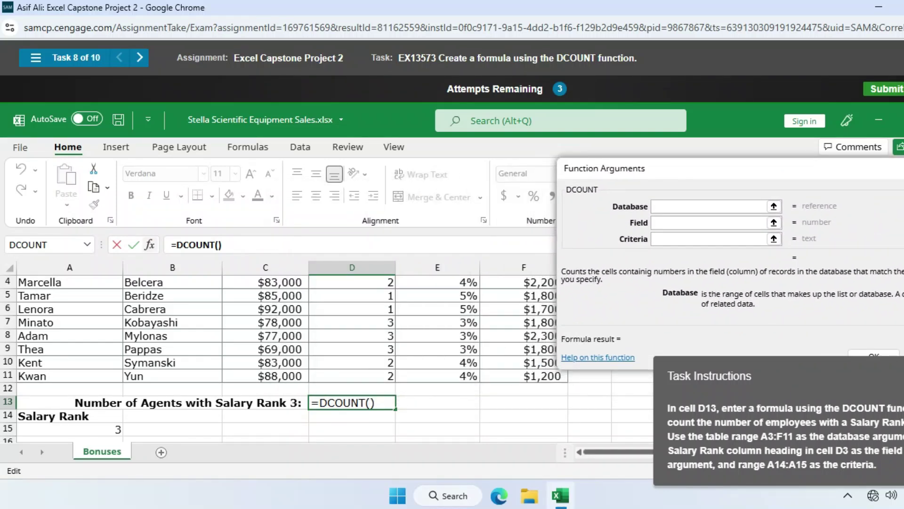
pyautogui.scroll(1, 283, 358)
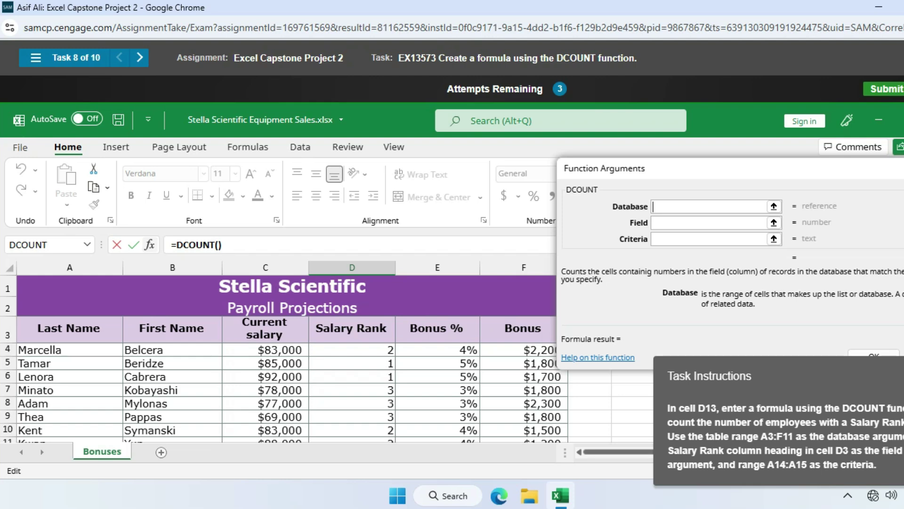
pyautogui.moveTo(70, 328); pyautogui.dragTo(523, 322)
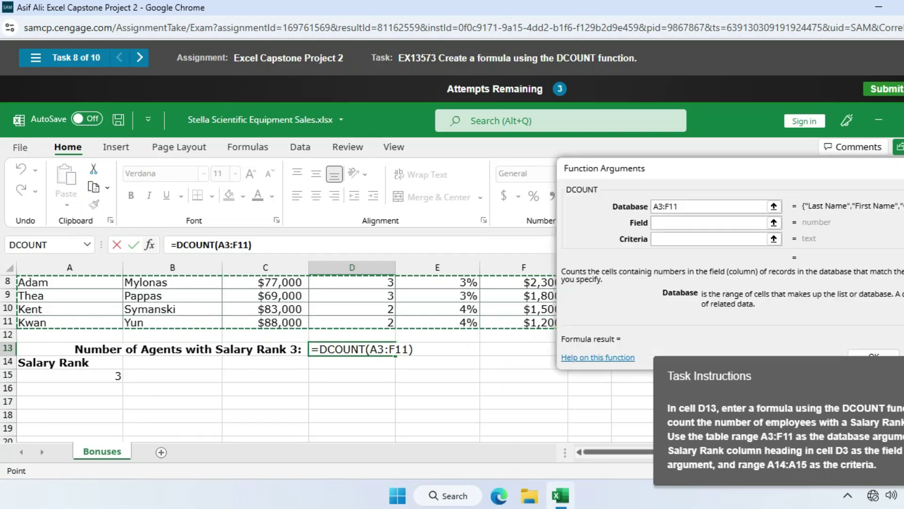
pyautogui.press('Tab')
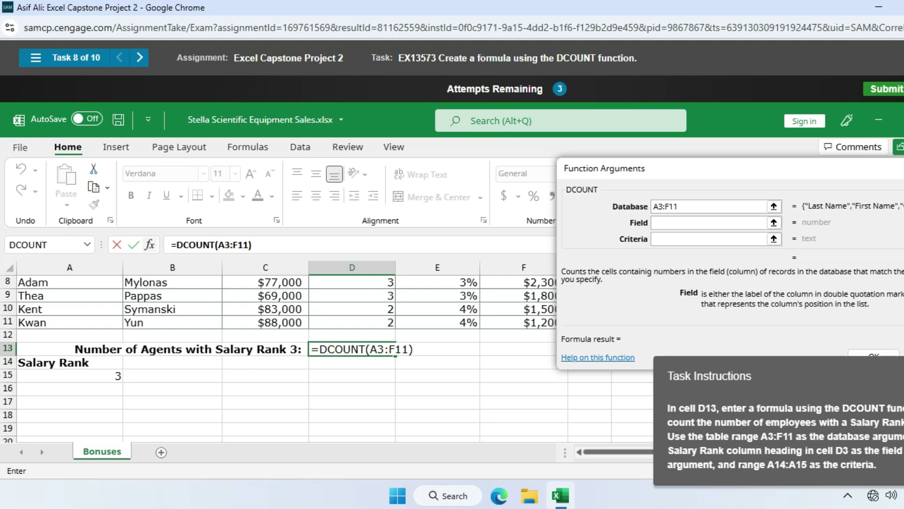
pyautogui.scroll(1, 279, 359)
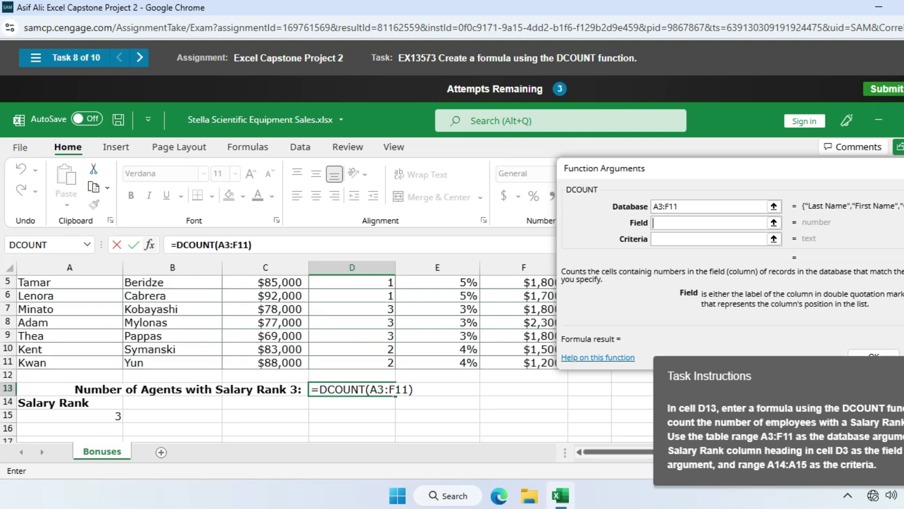
pyautogui.scroll(2, 279, 359)
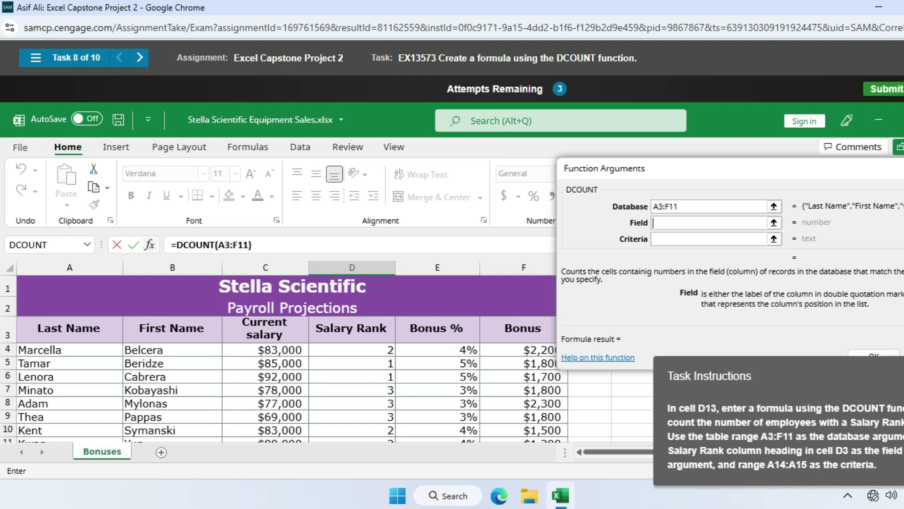
pyautogui.click(352, 389)
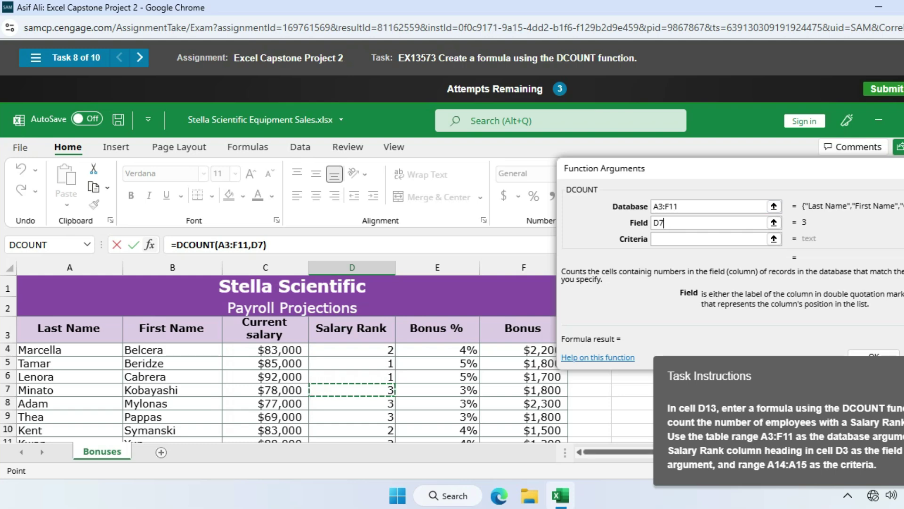
pyautogui.click(708, 239)
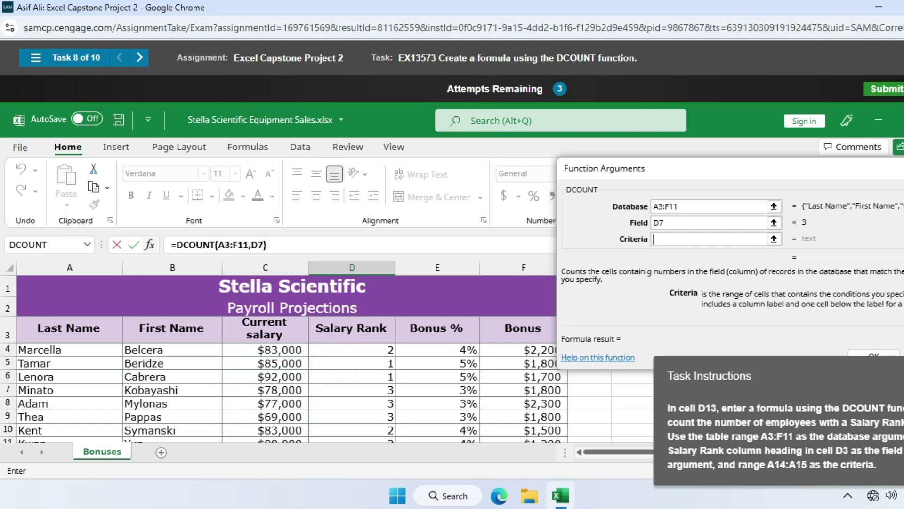
pyautogui.scroll(-3, 283, 357)
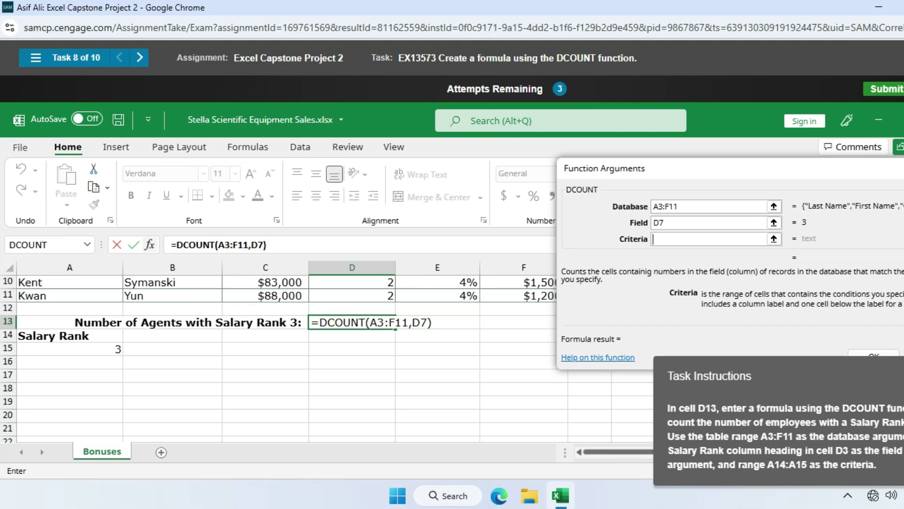
# Set the DCOUNT field argument to the Salary Rank column heading in cell D3, and proceed to the criteria argument.
pyautogui.hotkey('shift', 'Tab')
pyautogui.scroll(4, 278, 358)
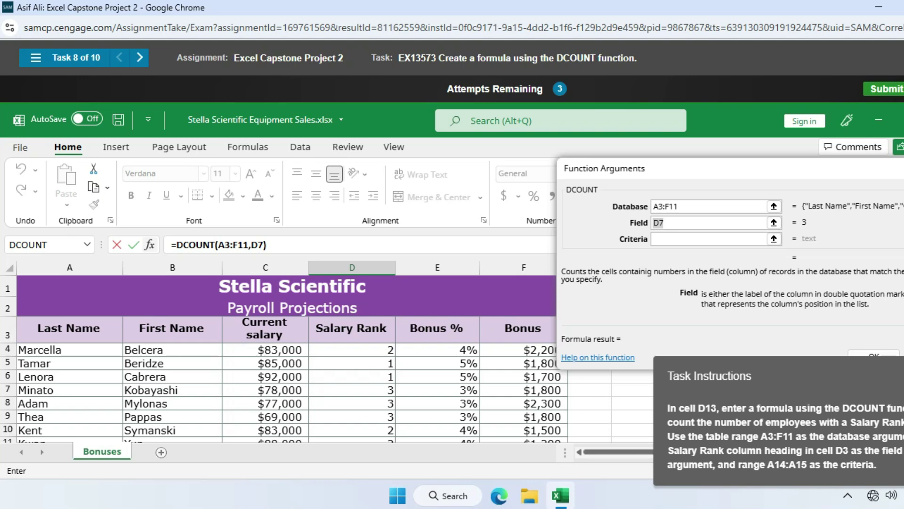
pyautogui.click(352, 328)
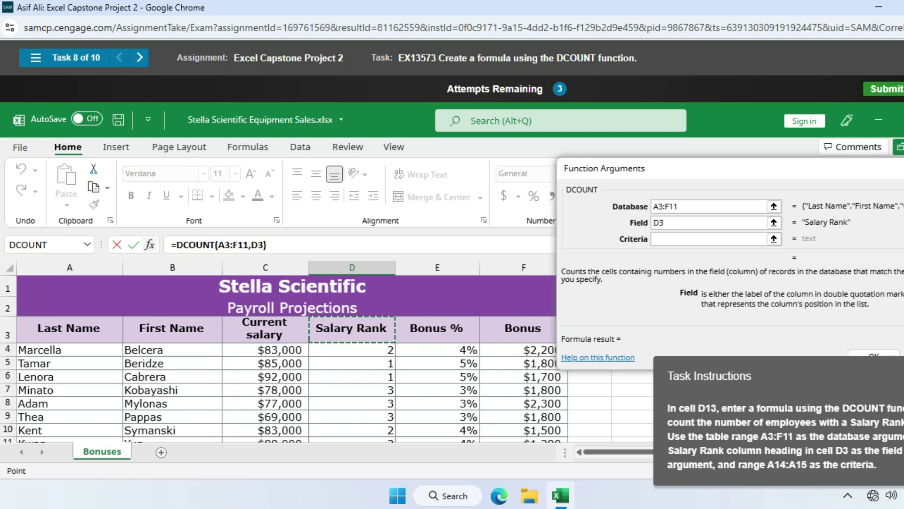
pyautogui.press('Tab')
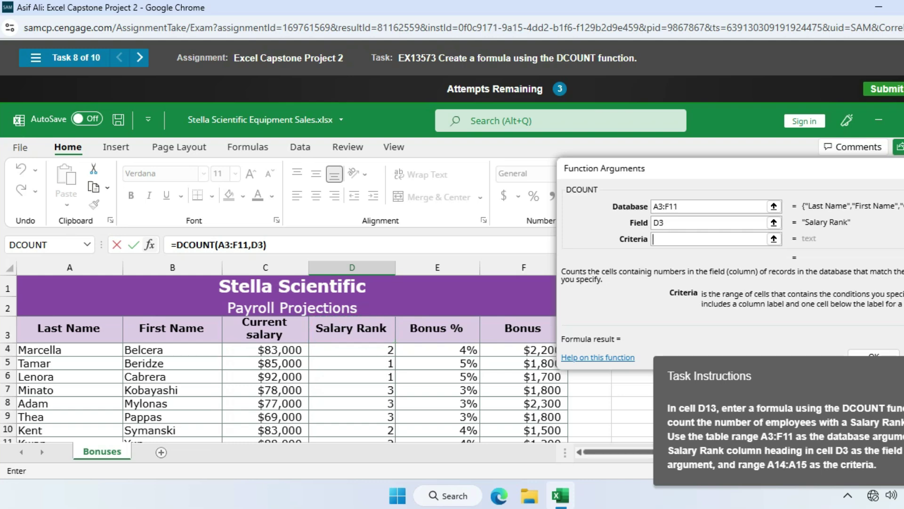
pyautogui.scroll(-3, 278, 358)
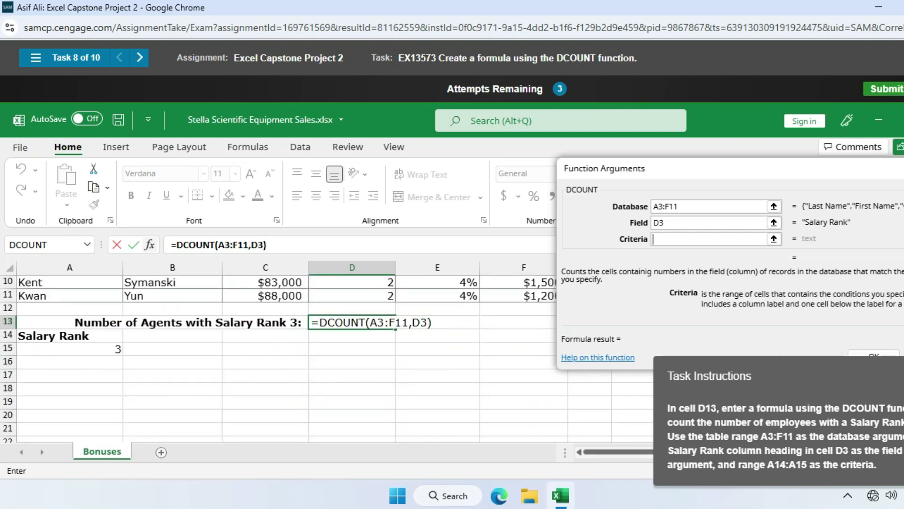
# Set the criteria argument of the DCOUNT function to the range A14:A15 and enter the formula in cell D13.
pyautogui.moveTo(56, 335); pyautogui.dragTo(118, 348)
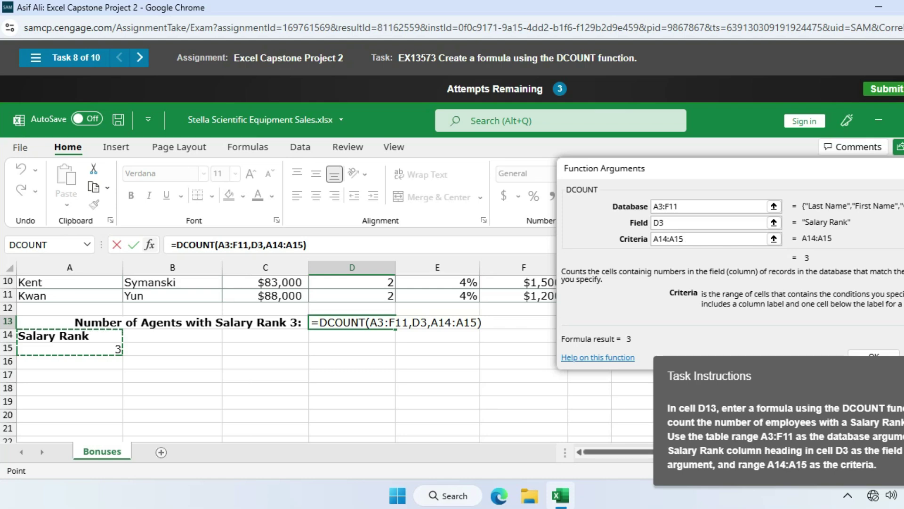
pyautogui.press('Return')
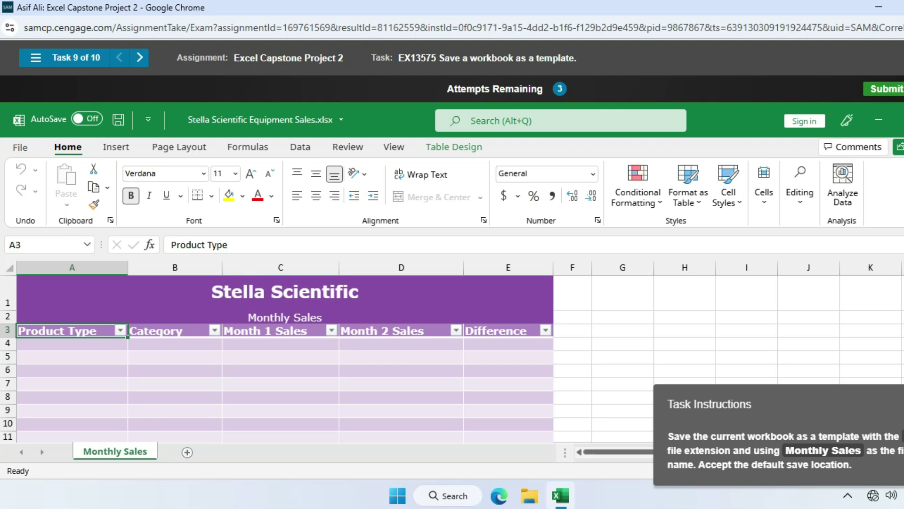
# Begin saving a copy of the workbook in the default Documents location with the file name Monthly Sales.
pyautogui.click(20, 147)
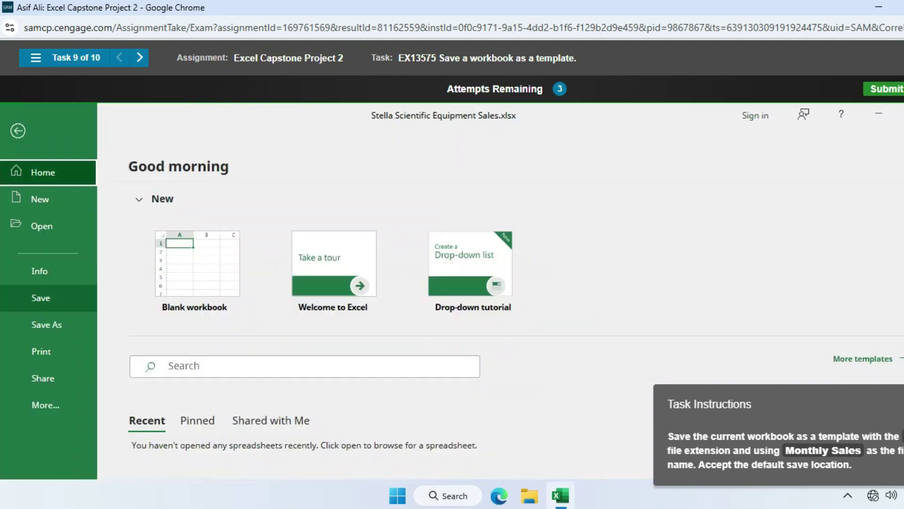
pyautogui.click(47, 324)
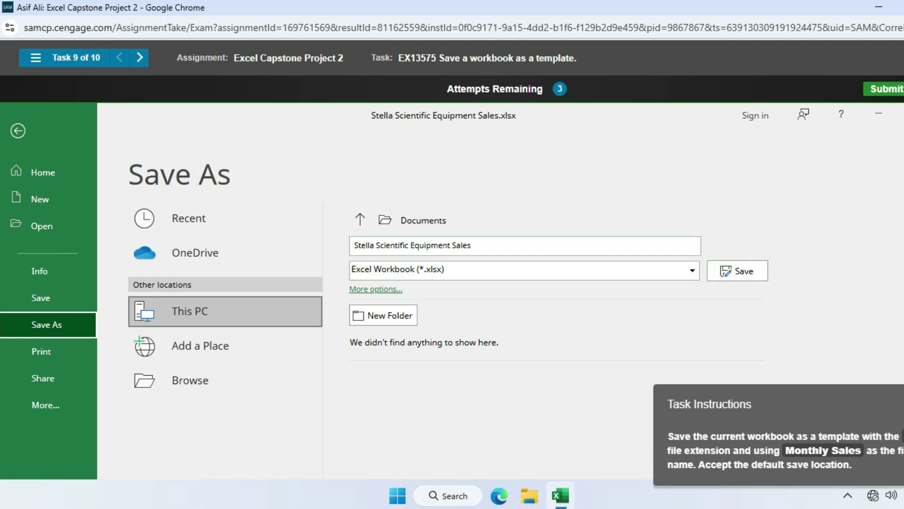
pyautogui.click(412, 245)
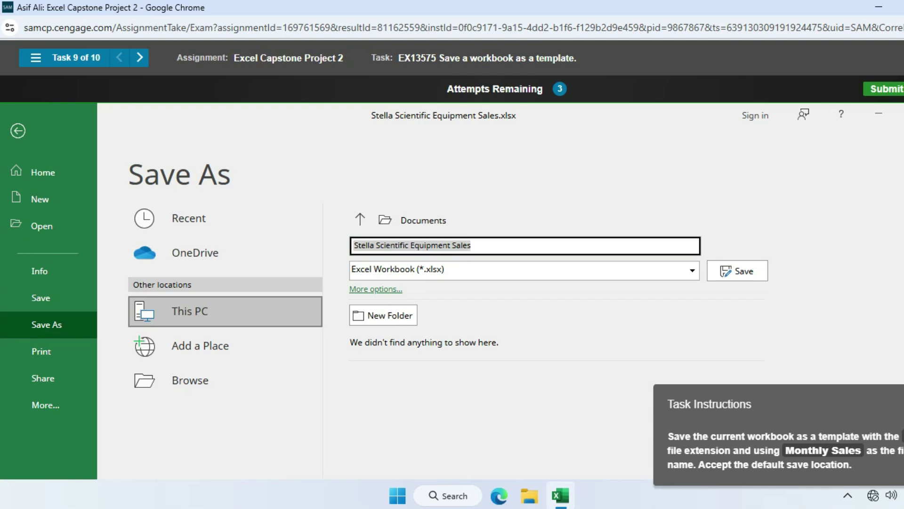
pyautogui.write('M')
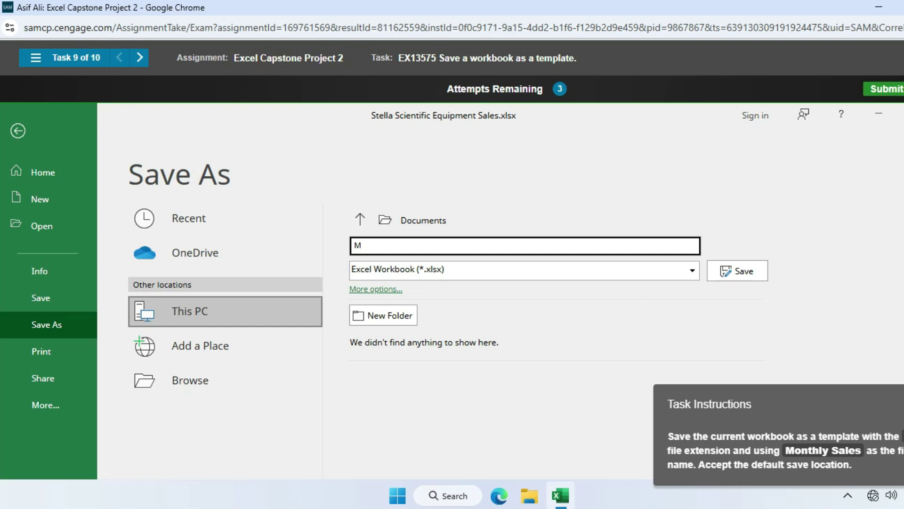
pyautogui.write('onthly Sales')
# Choose Excel Template (*.xltx) as the file type and save the template.
pyautogui.click(692, 270)
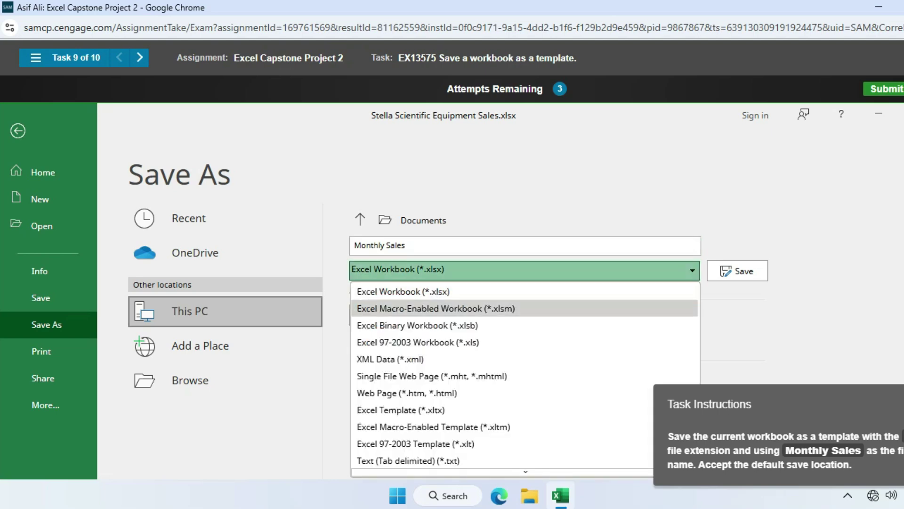
pyautogui.press('Down')
pyautogui.press('Down')
pyautogui.press('Down')
pyautogui.press('Down')
pyautogui.press('Down')
pyautogui.press('Down')
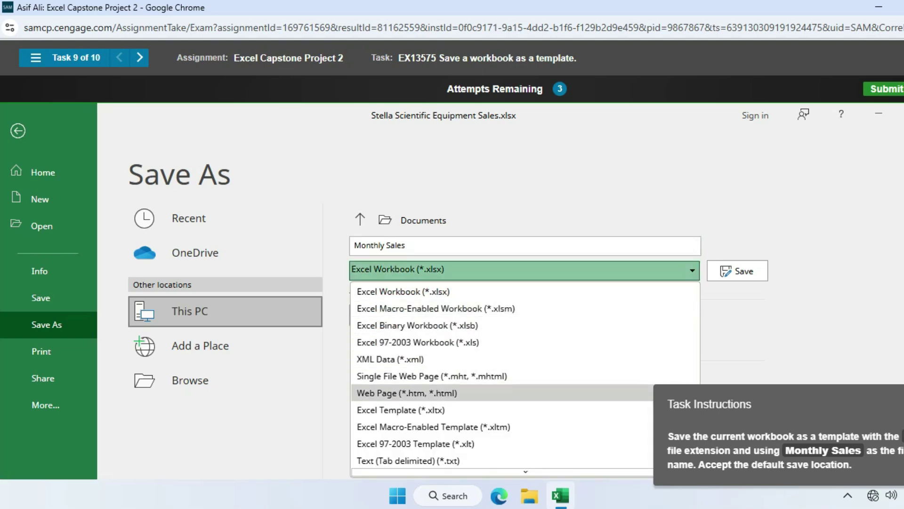
pyautogui.press('Return')
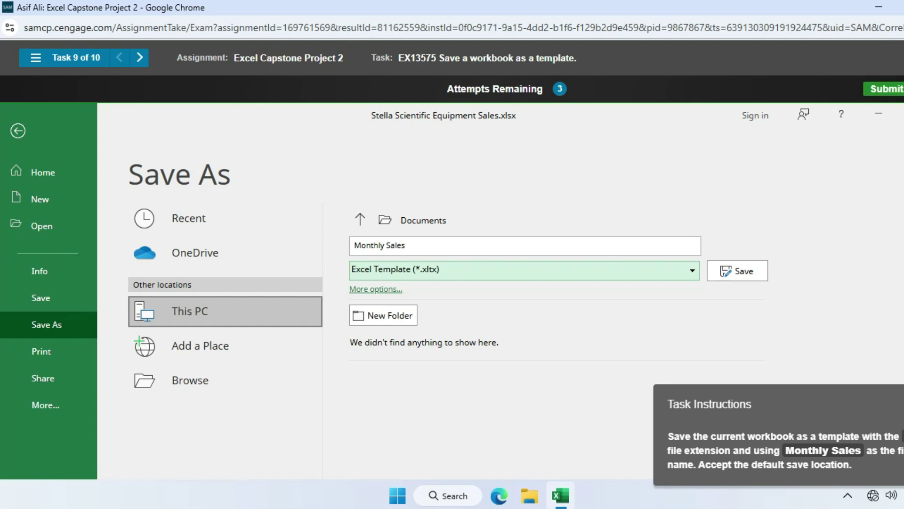
pyautogui.press('Return')
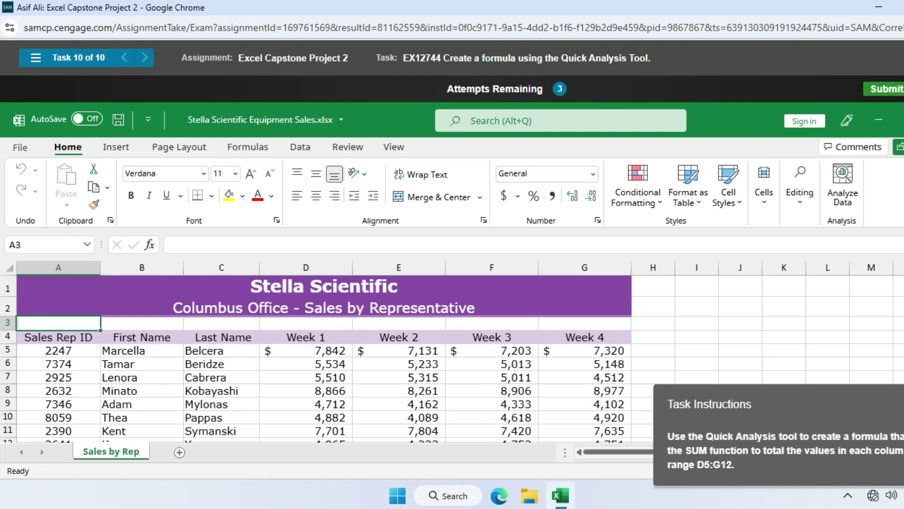
# Try to total only the Week 4 values in range G5:G12 with the Quick Analysis Sum option.
pyautogui.scroll(-3, 321, 353)
pyautogui.scroll(1, 452, 353)
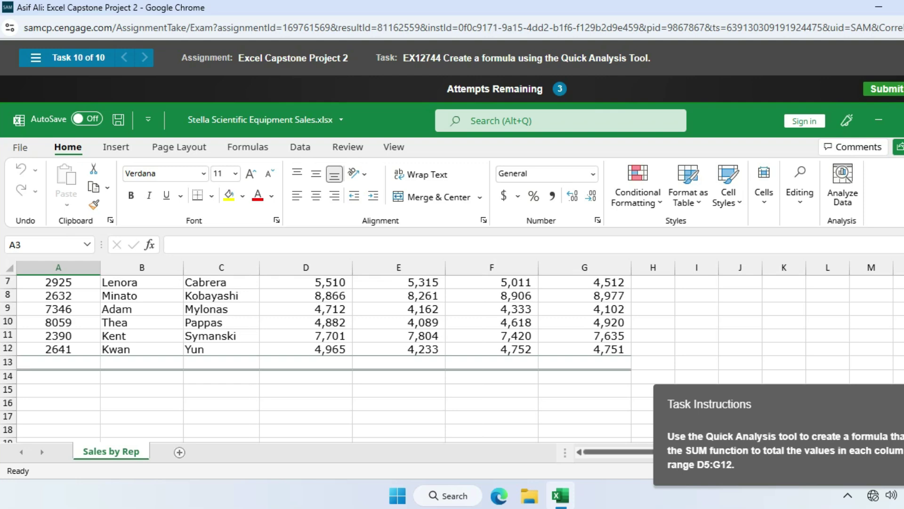
pyautogui.click(584, 362)
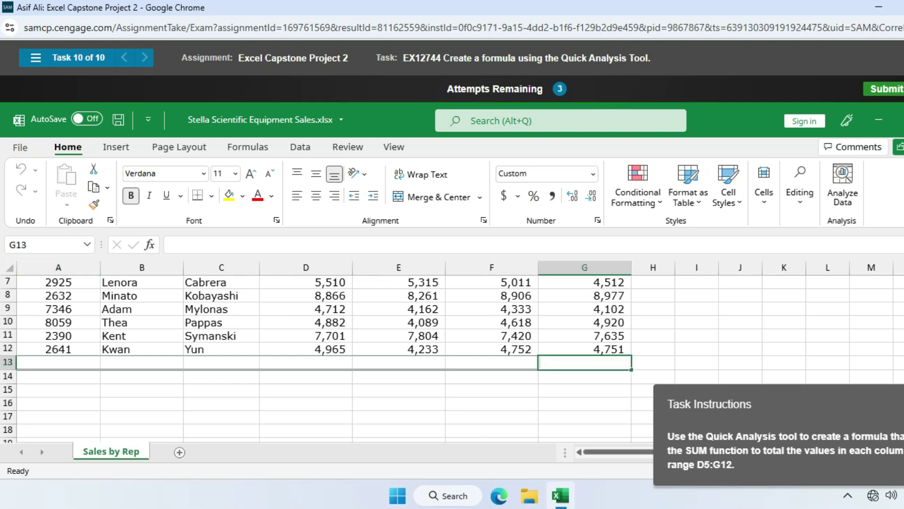
pyautogui.scroll(2, 330, 353)
pyautogui.moveTo(587, 350); pyautogui.dragTo(586, 423)
pyautogui.scroll(-2, 643, 435)
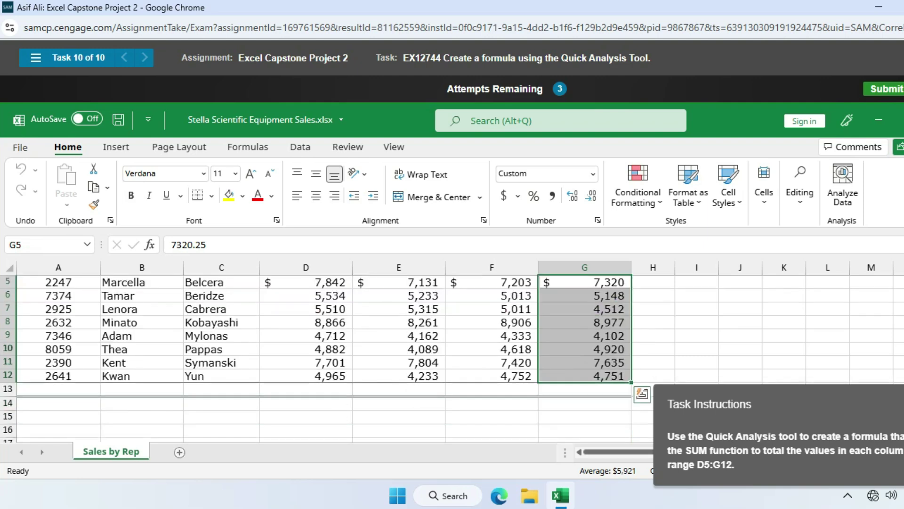
pyautogui.click(642, 354)
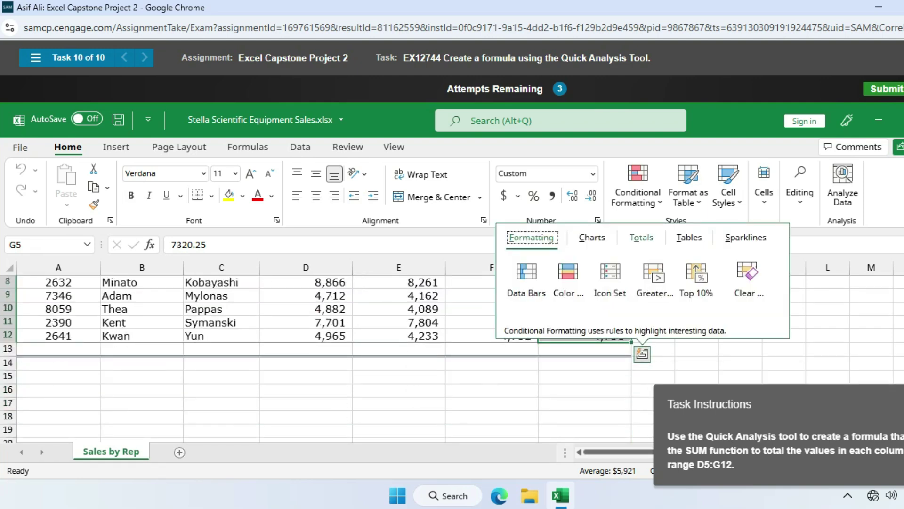
pyautogui.click(642, 237)
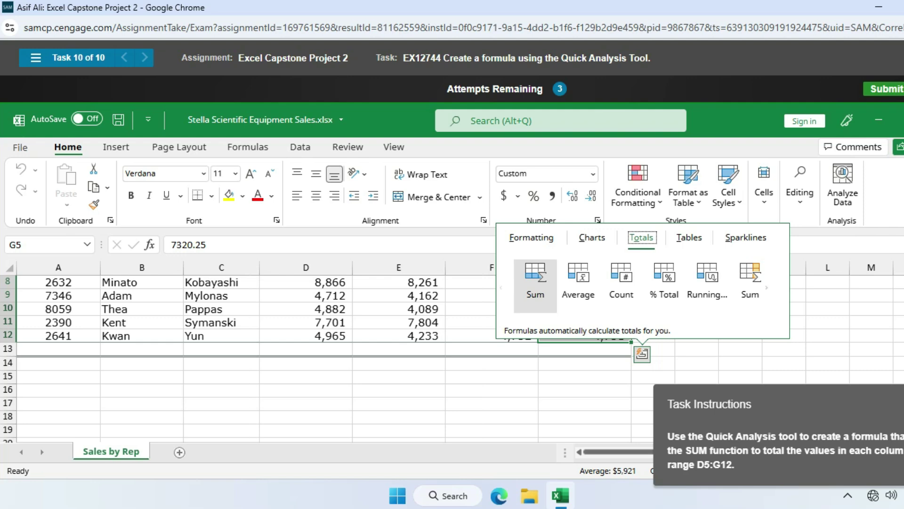
pyautogui.click(535, 283)
pyautogui.click(549, 281)
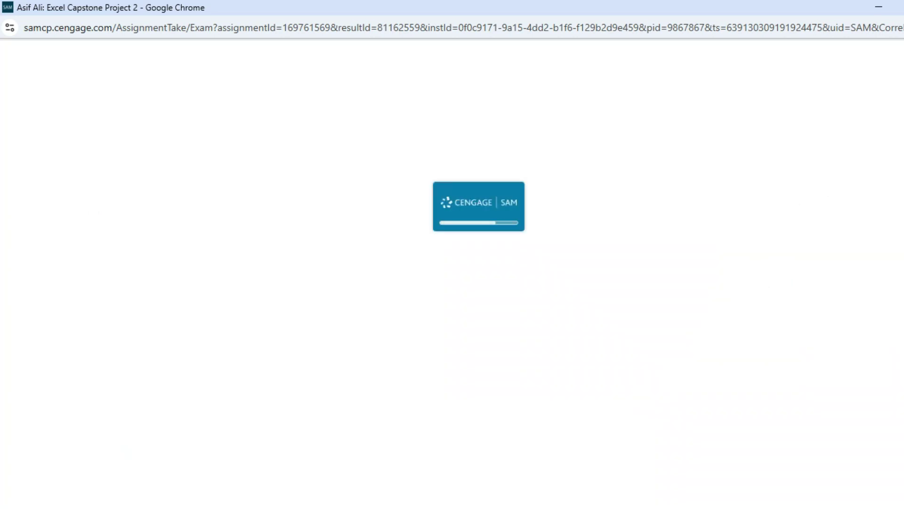
# Total each column of the range D5:G12 with the Quick Analysis Sum option, and acknowledge the exam completion message.
pyautogui.scroll(-1, 320, 353)
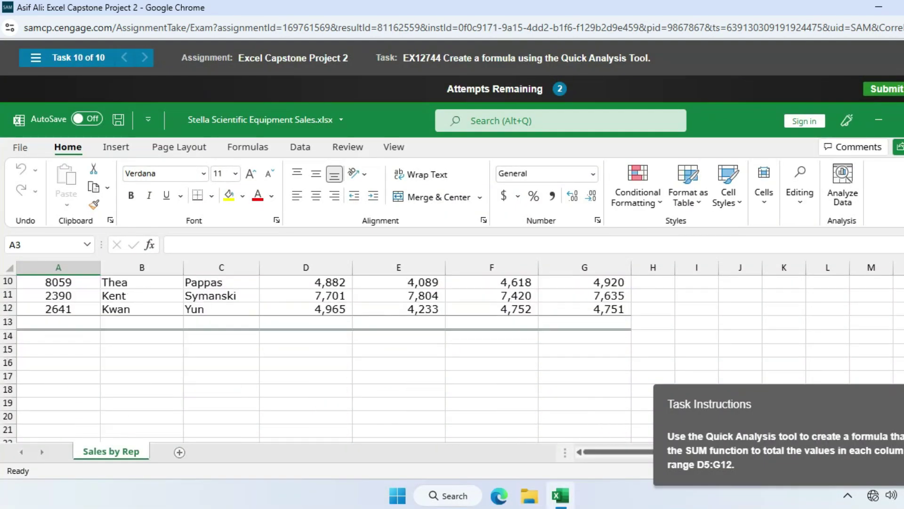
pyautogui.click(584, 322)
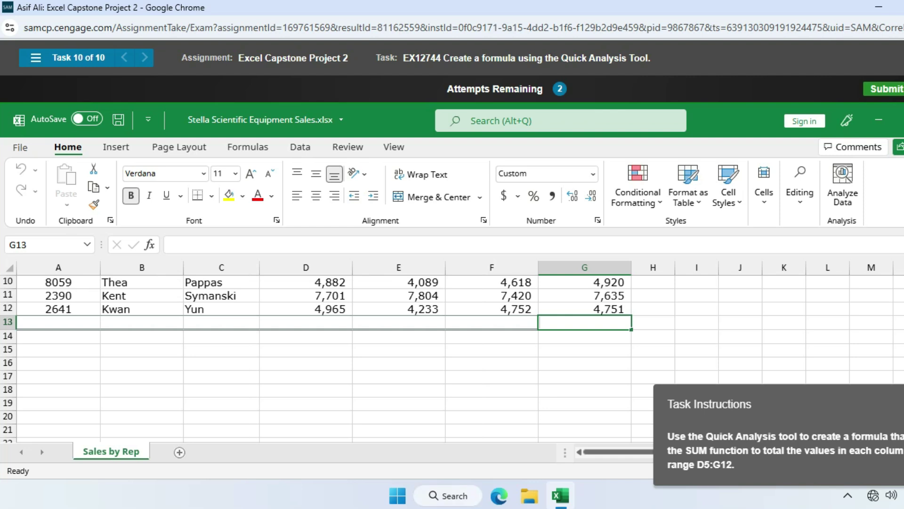
pyautogui.scroll(3, 452, 358)
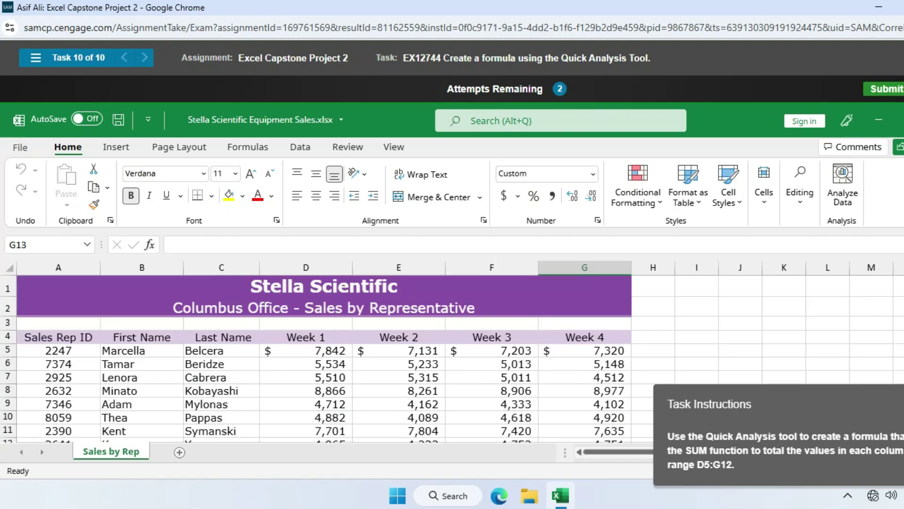
pyautogui.scroll(-1, 452, 358)
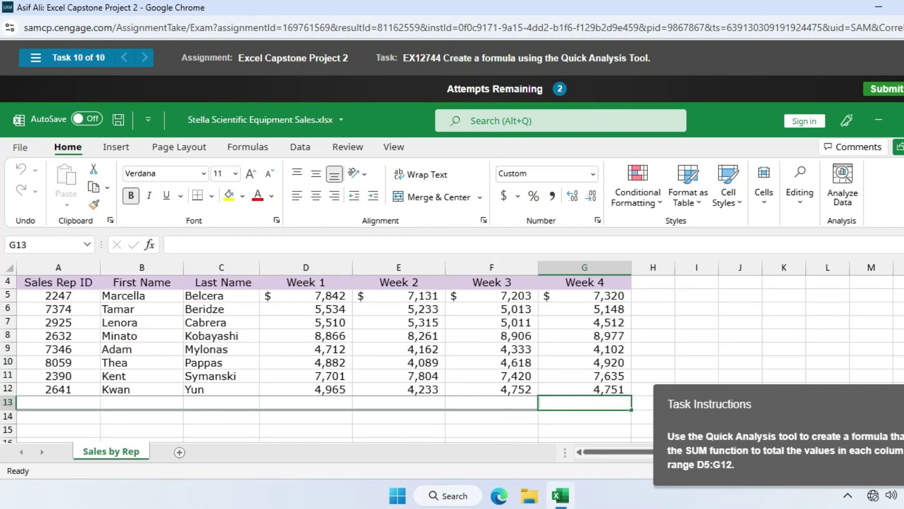
pyautogui.moveTo(306, 295); pyautogui.dragTo(584, 389)
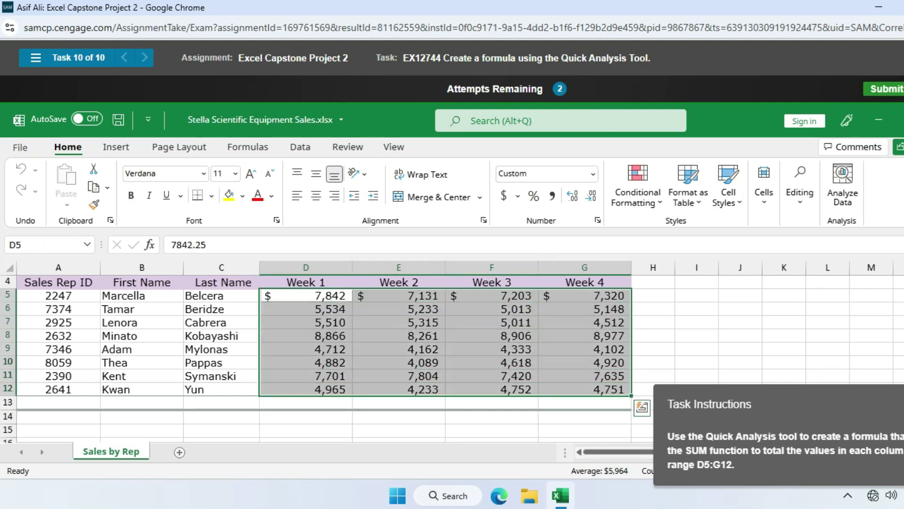
pyautogui.click(642, 407)
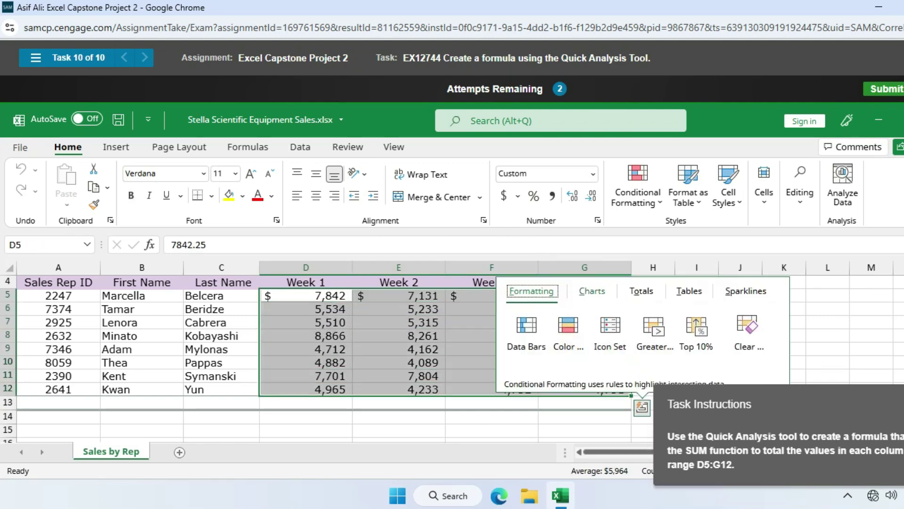
pyautogui.click(641, 291)
pyautogui.click(526, 330)
pyautogui.scroll(1, 452, 358)
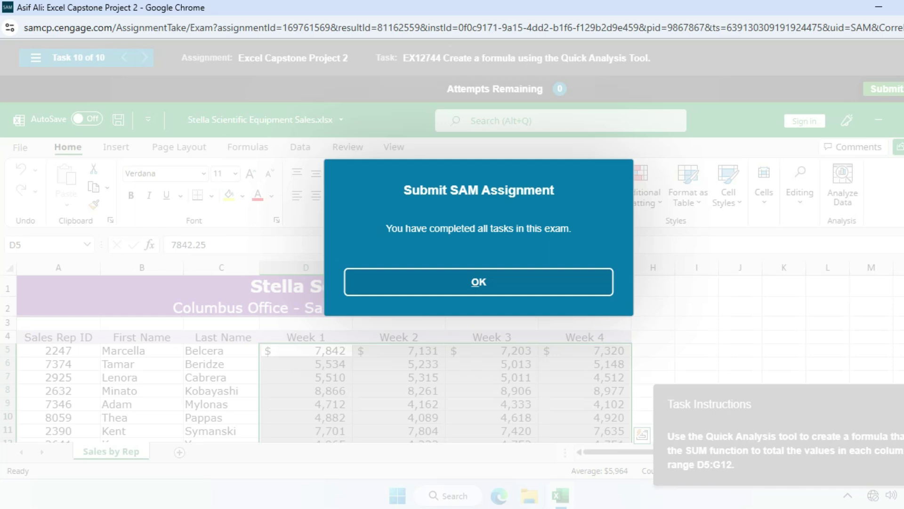
pyautogui.click(478, 281)
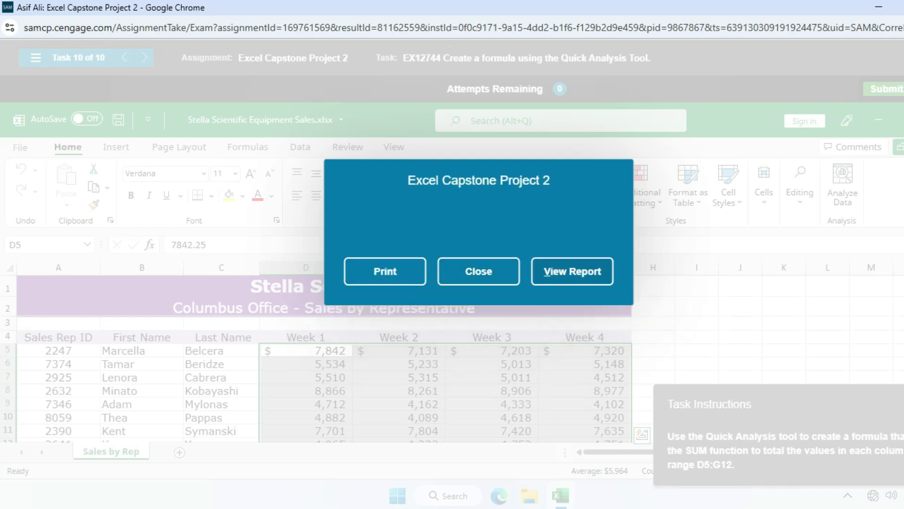